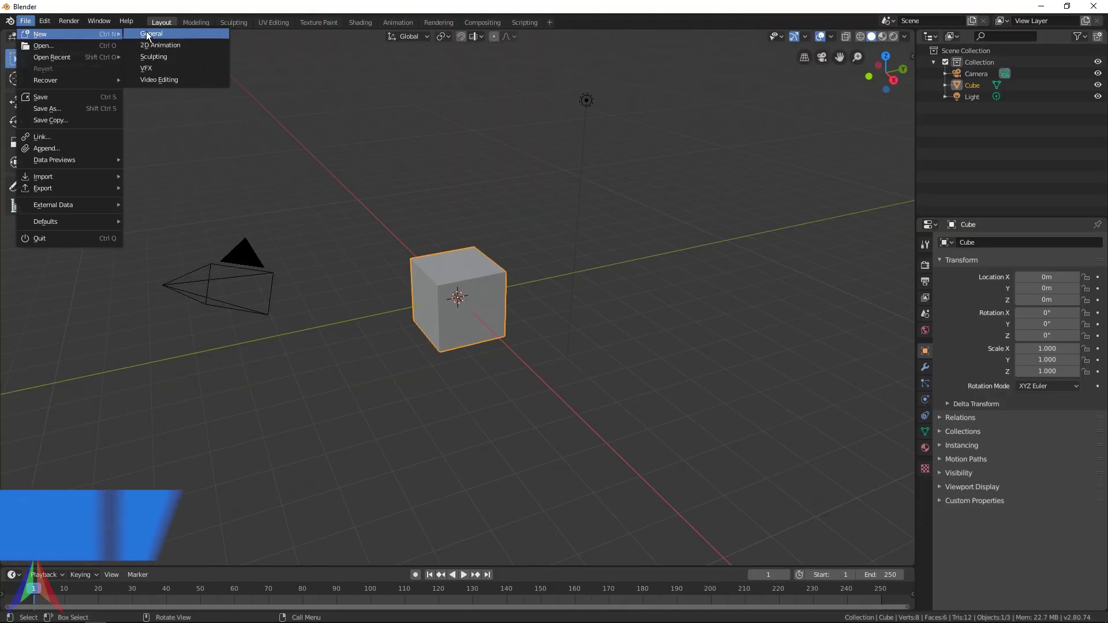
Step: Load a new General scene, then show the splash screen and dismiss it
left_click(149, 34)
left_click(10, 23)
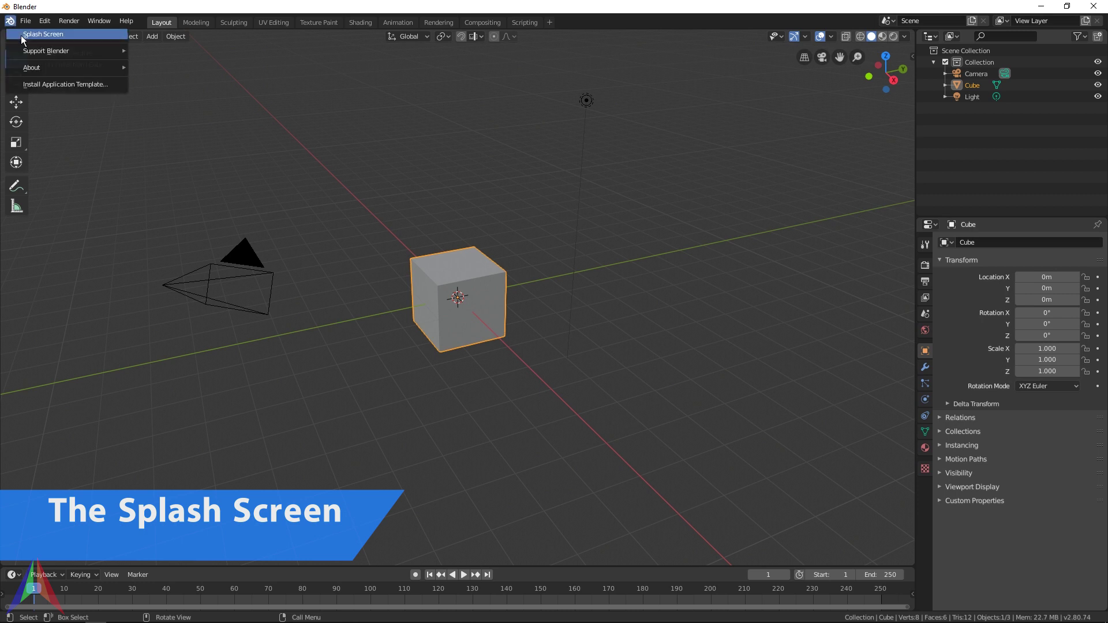
left_click(29, 33)
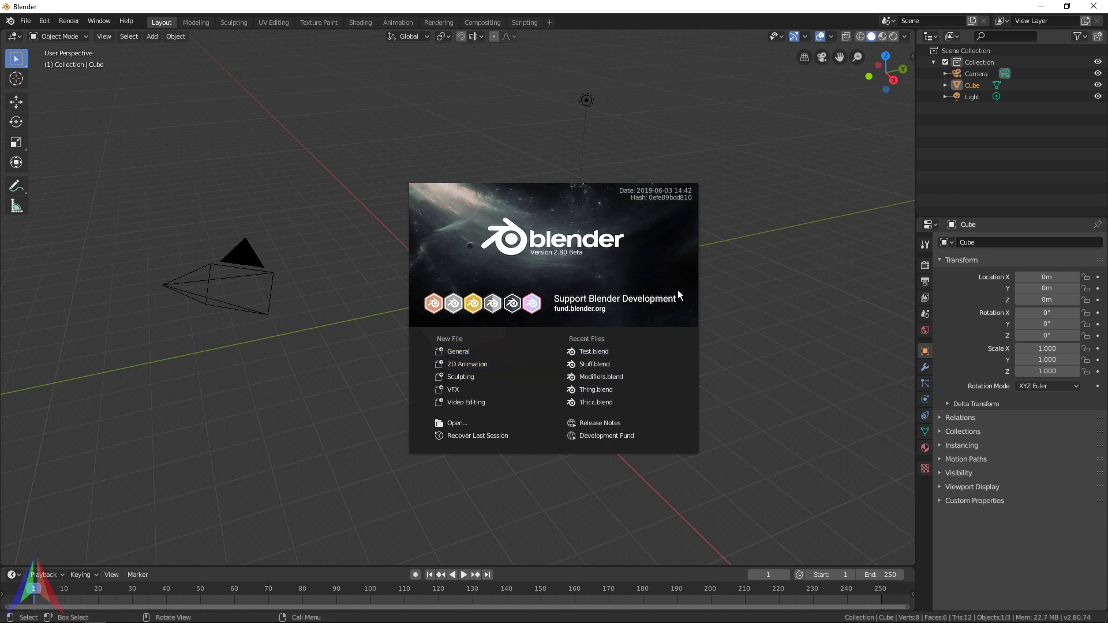
left_click(843, 289)
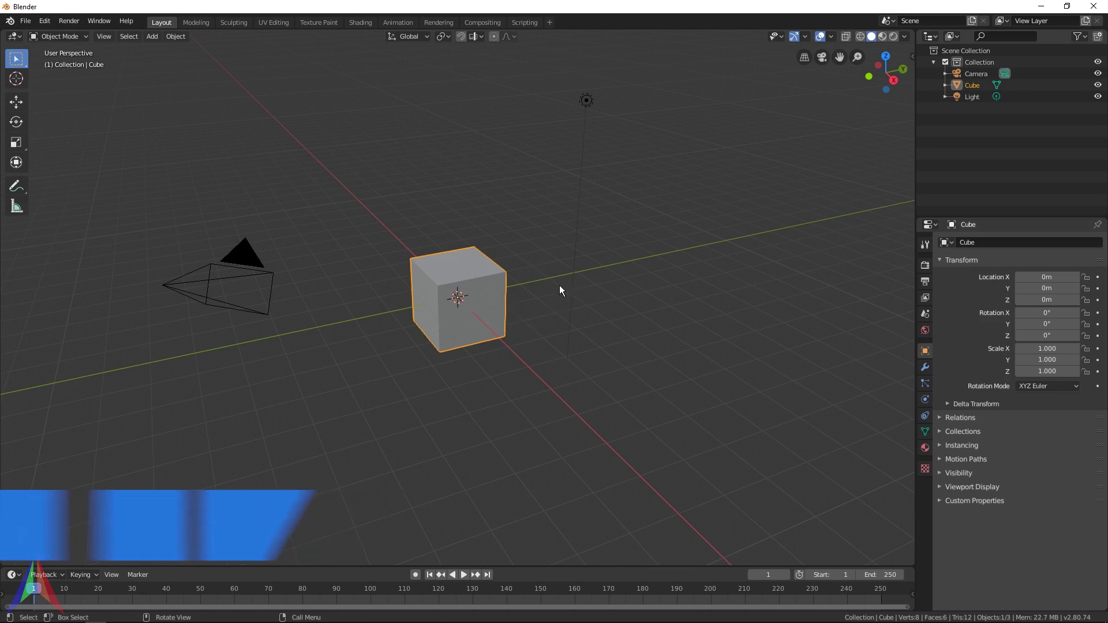
Step: Orbit the cube, then check Emulate 3 Button Mouse under Preferences > Input without changing it
mouse_move(559, 285)
middle_mouse_down()
mouse_move(462, 295)
mouse_move(491, 278)
mouse_move(554, 299)
middle_mouse_up()
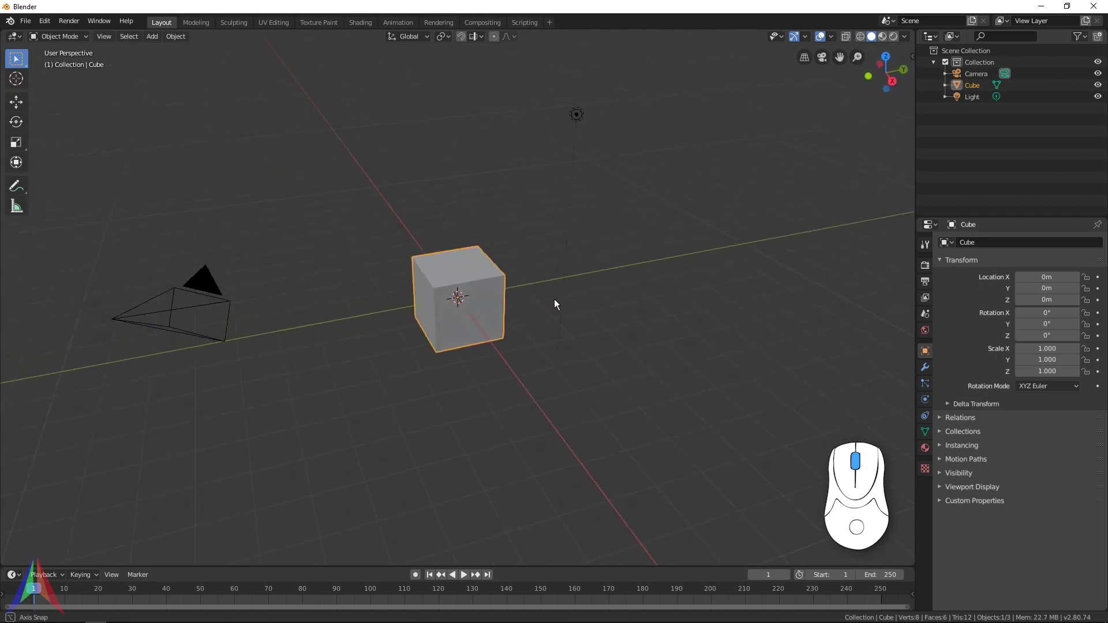
left_click(26, 21)
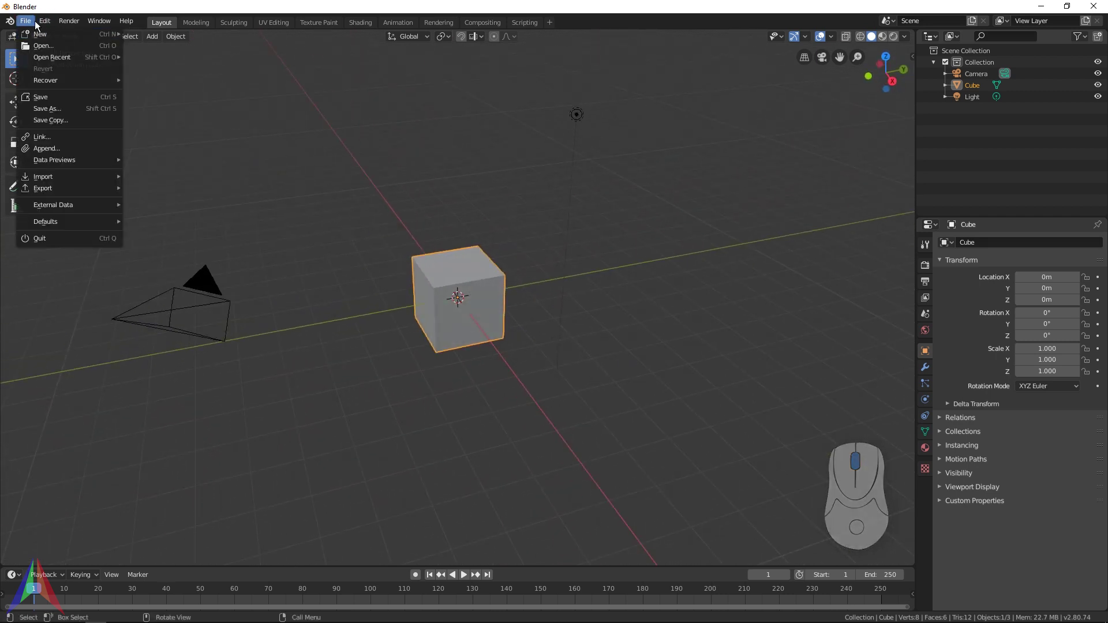
mouse_move(45, 22)
left_click(75, 174)
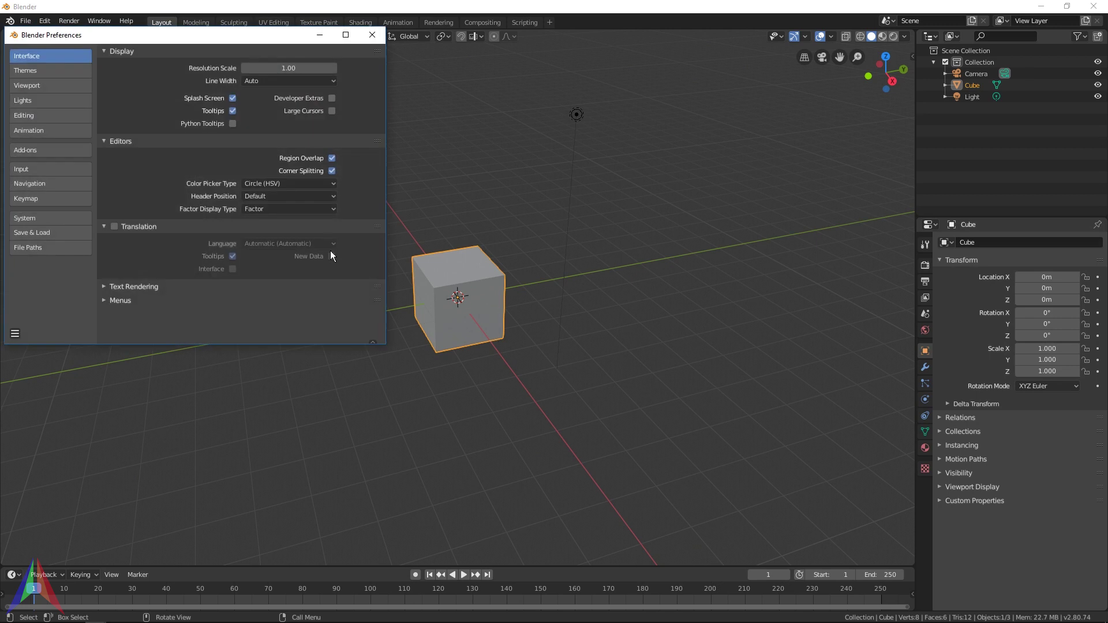
left_click(38, 170)
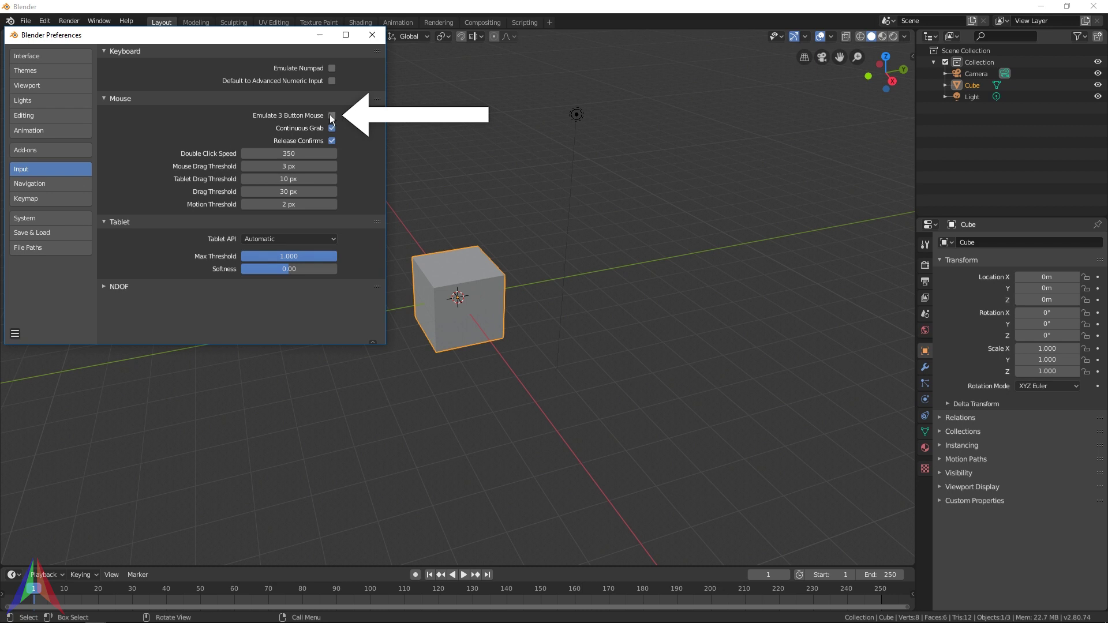
left_click(373, 34)
scroll(462, 312, "up", 6)
Step: Zoom, orbit and pan around the cube, then reload a fresh General scene
scroll(456, 323, "down", 3)
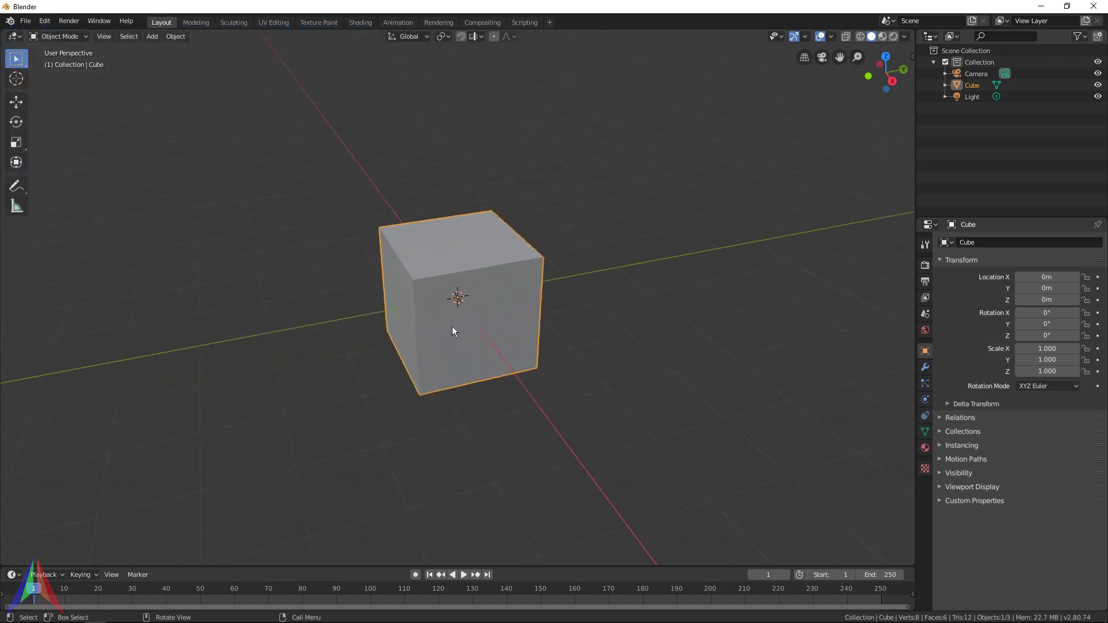
middle_click_drag(511, 341, 550, 339)
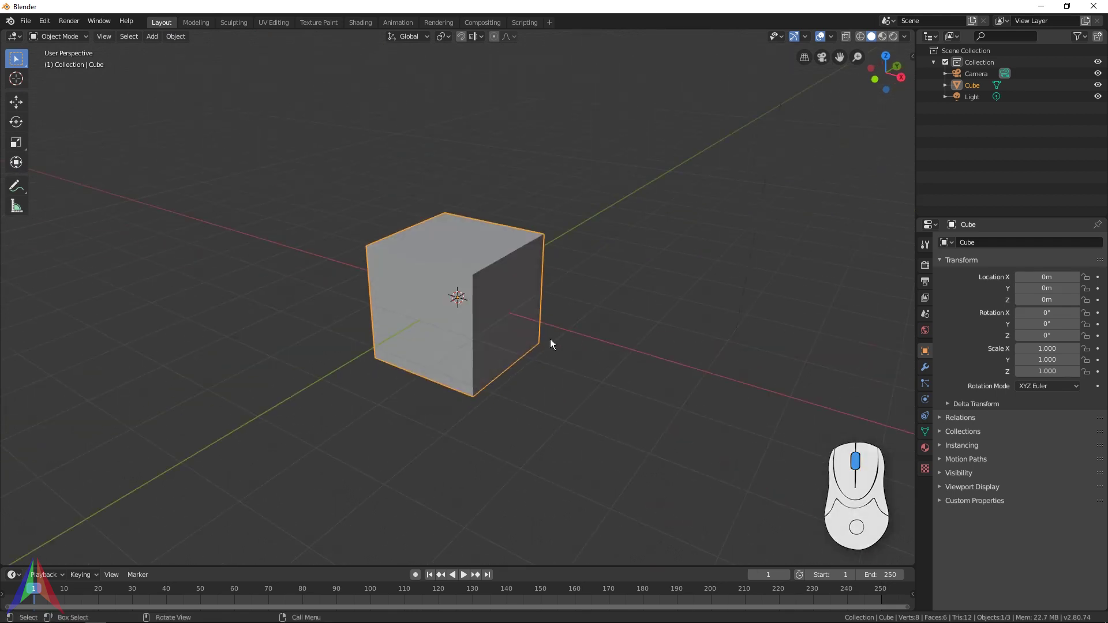
middle_click_drag(605, 282, 576, 317, "shift")
left_click(25, 21)
mouse_move(70, 34)
left_click(139, 36)
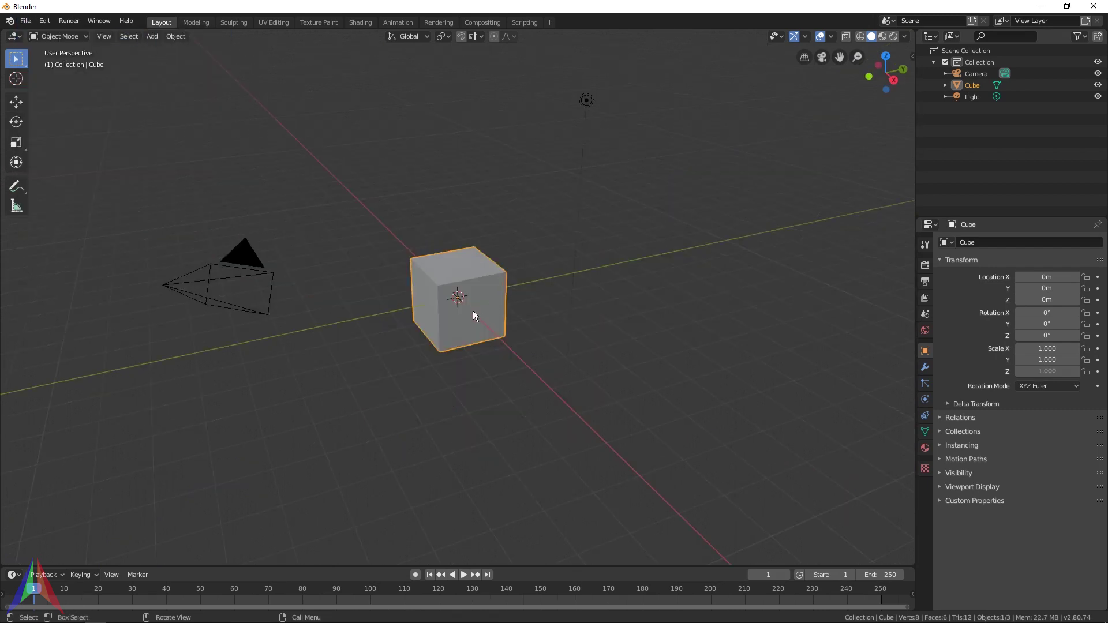
Step: Orbit and pan around the fresh scene, then frame the selected cube with Numpad period
middle_click_drag(514, 316, 462, 303)
scroll(462, 303, "up", 1)
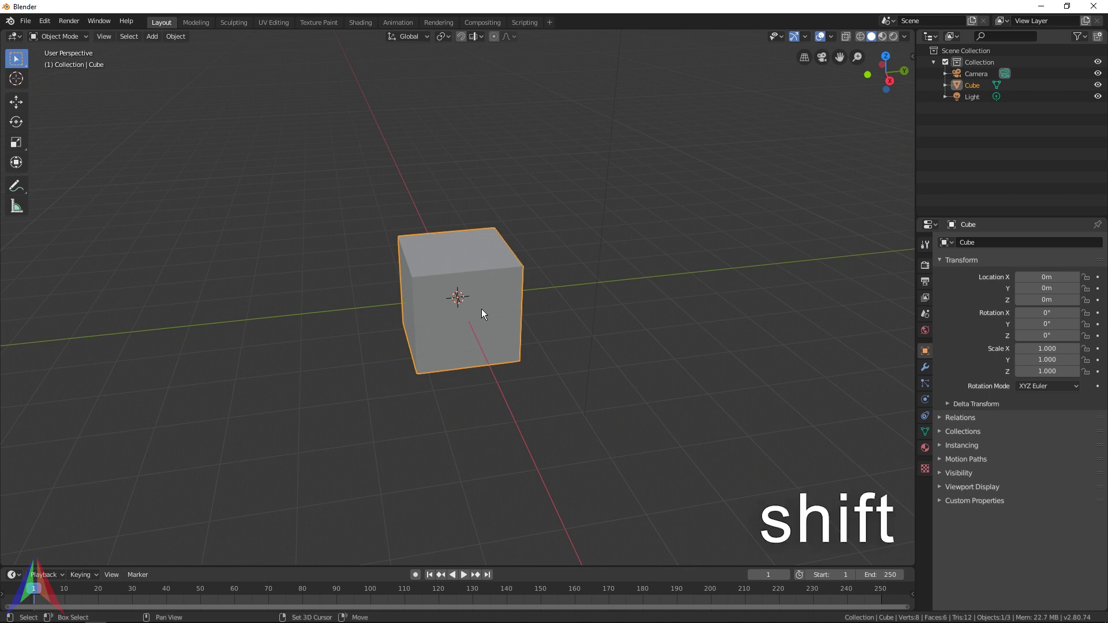
middle_click_drag(472, 306, 858, 410)
middle_click_drag(504, 368, 450, 372)
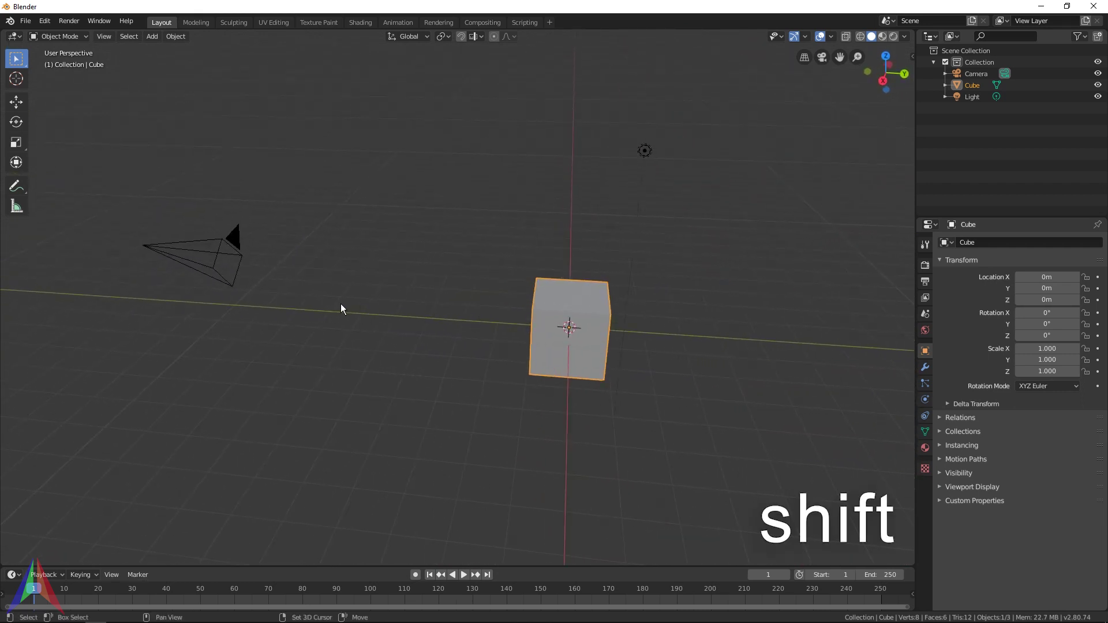
middle_click_drag(341, 309, 490, 327, "shift")
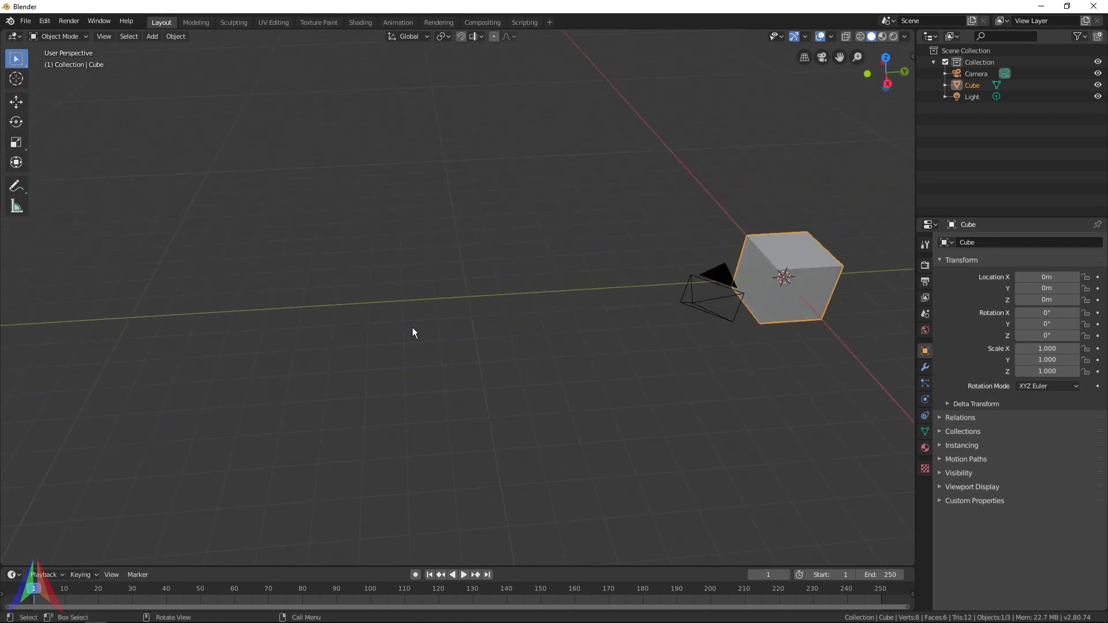
key("KP_Decimal")
middle_click_drag(490, 378, 590, 250)
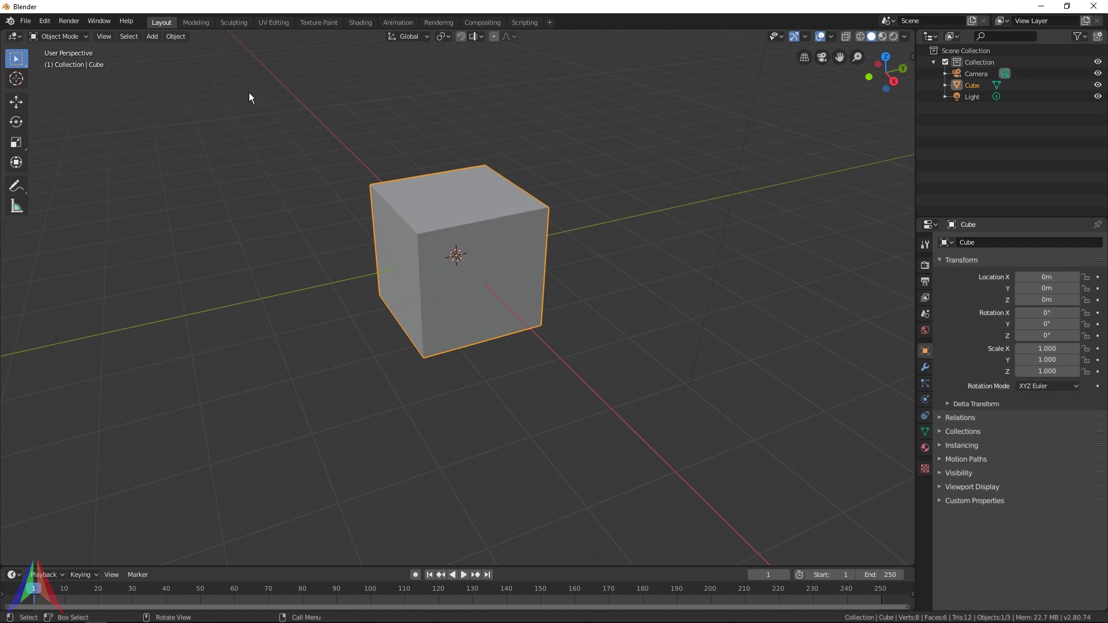
Step: Orbit, zoom and pan with the viewport gizmo icons, then scroll to settle the cube near centre
middle_click_drag(710, 189, 601, 208)
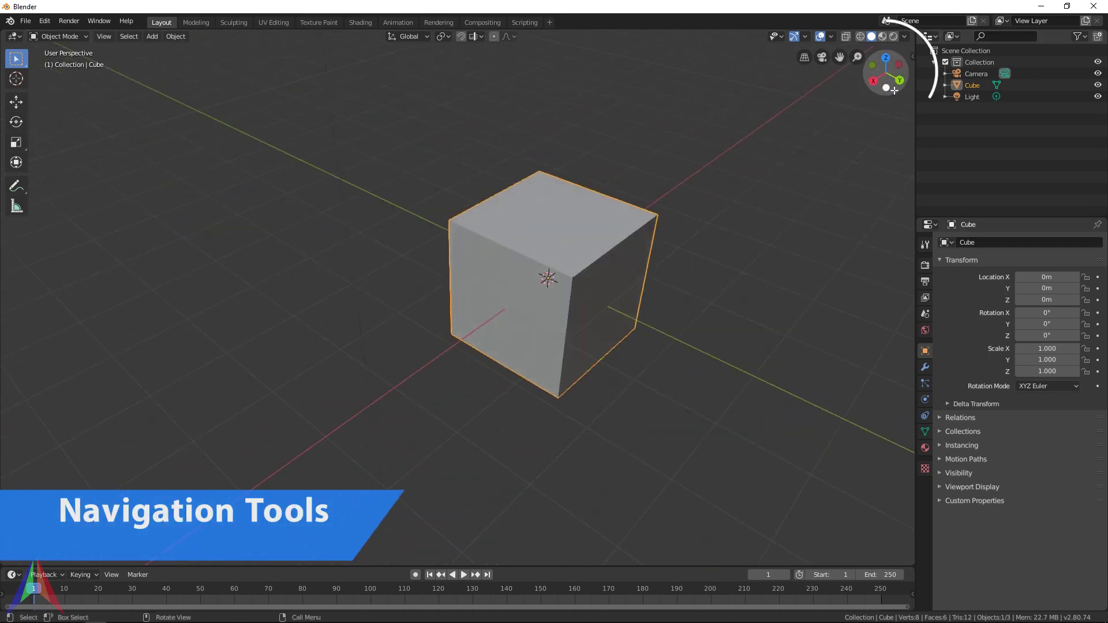
mouse_move(894, 91)
left_mouse_down()
mouse_move(869, 92)
mouse_move(831, 65)
mouse_move(803, 61)
mouse_move(884, 83)
left_mouse_up()
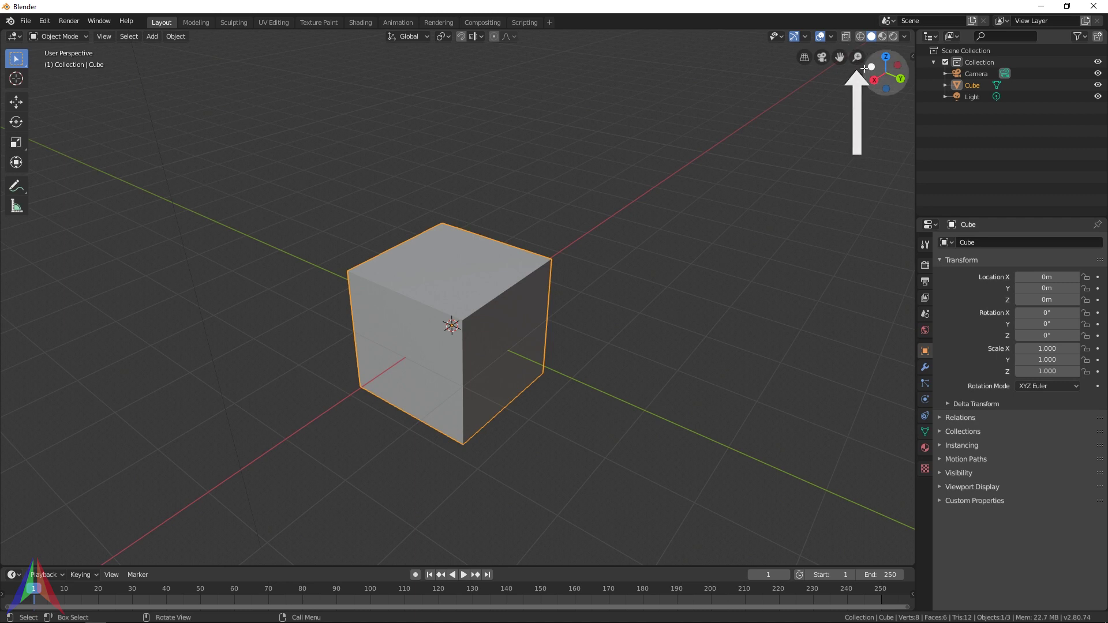
left_click_drag(860, 58, 314, 116)
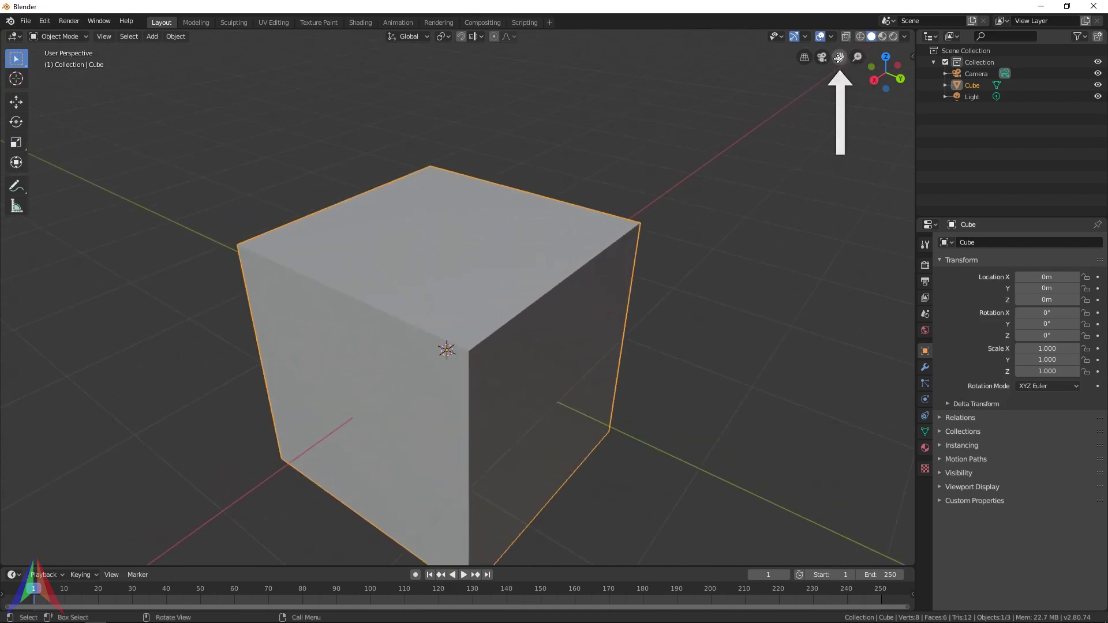
left_click_drag(840, 57, 889, 40)
scroll(602, 155, "down", 4)
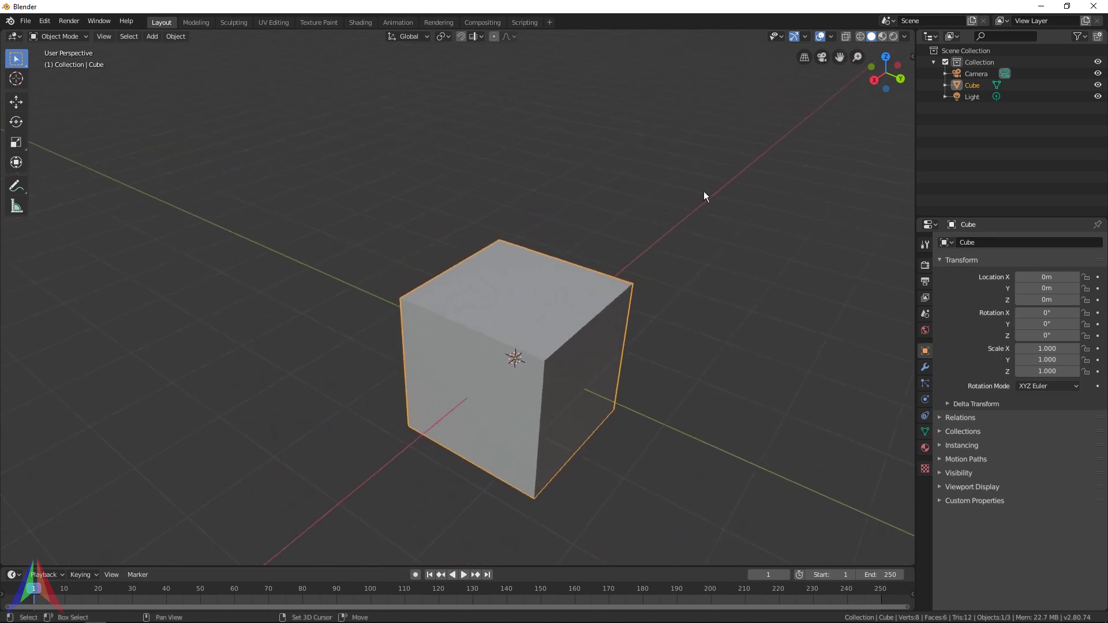
Step: Preview the scene through the camera, select the Camera object, and bring up the Render menu
left_click(822, 60)
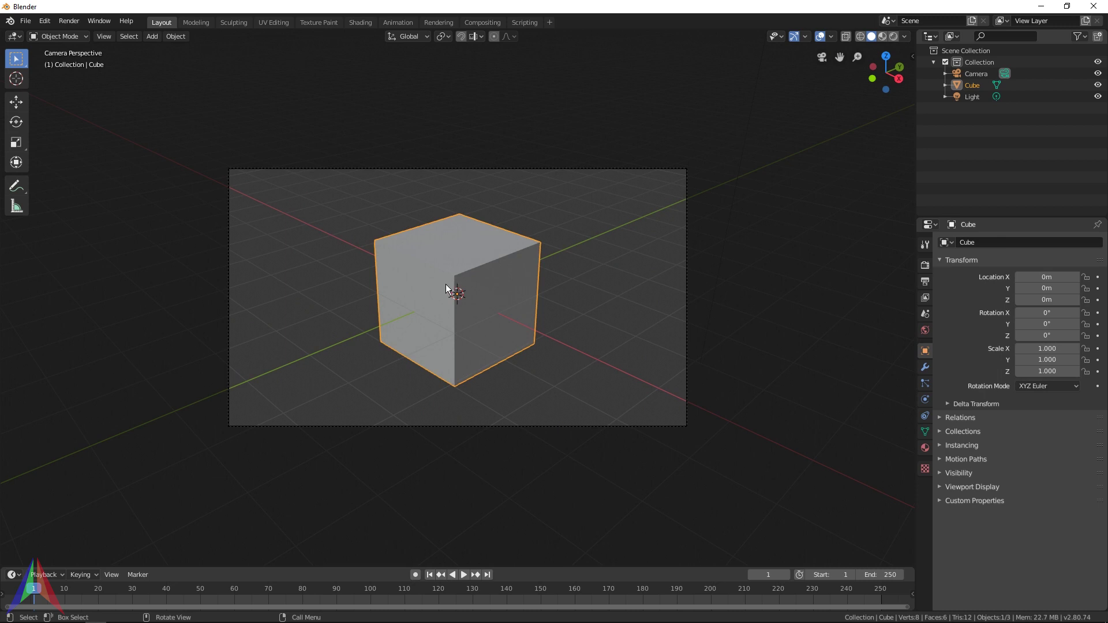
middle_click_drag(677, 282, 750, 190)
left_click(372, 127)
left_click(822, 58)
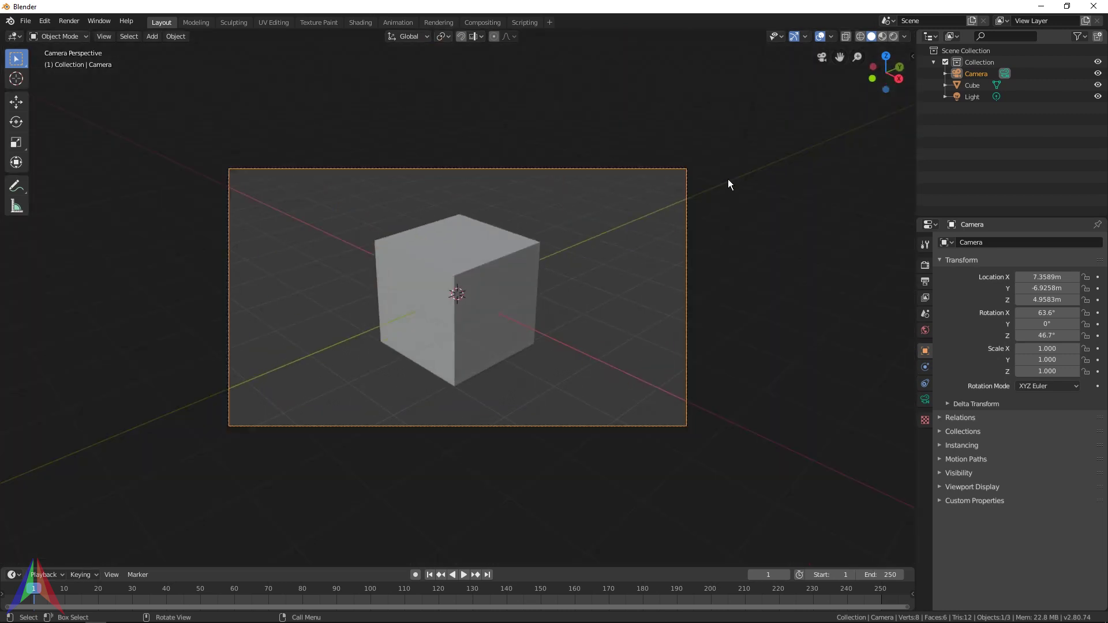
middle_click_drag(666, 209, 588, 214)
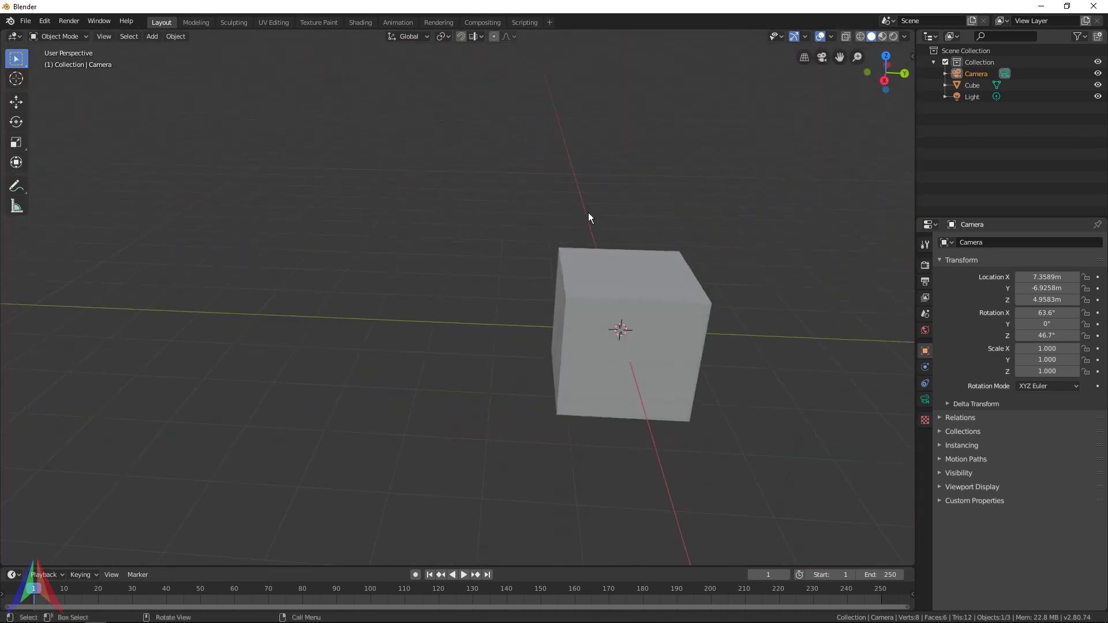
middle_click_drag(632, 259, 566, 283)
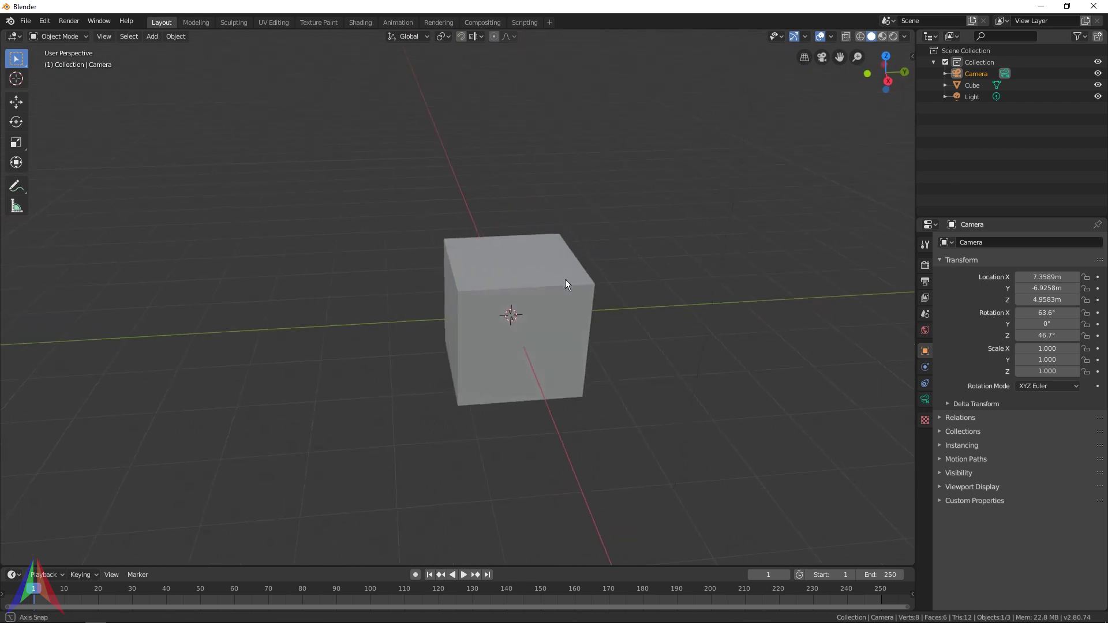
left_click(69, 22)
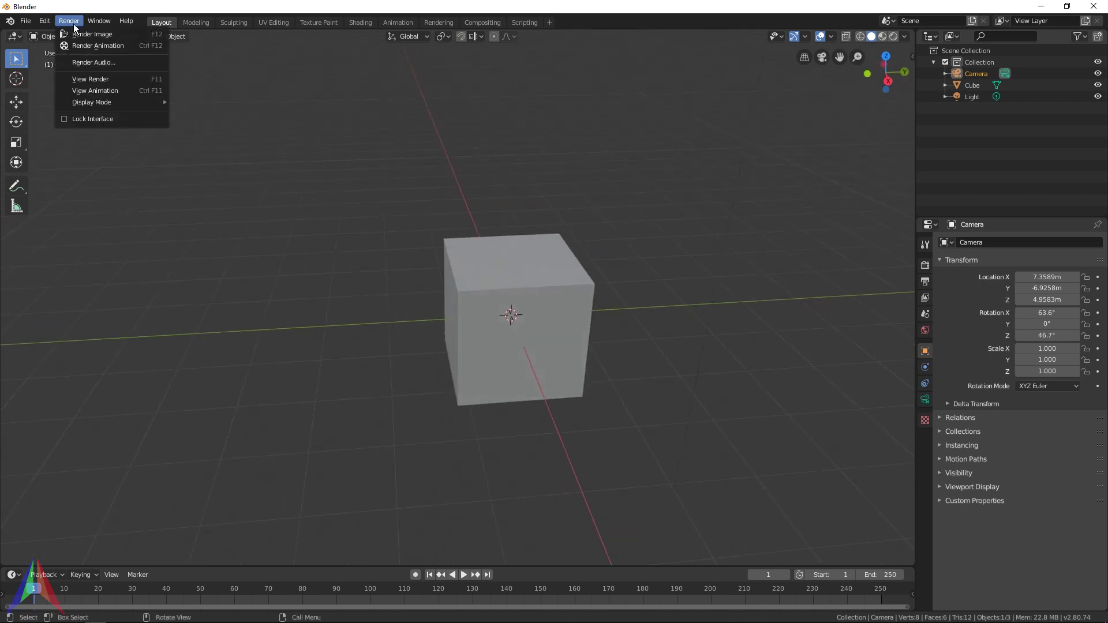
Step: Render a still image of the grey cube from the camera and close the render window
left_click(81, 36)
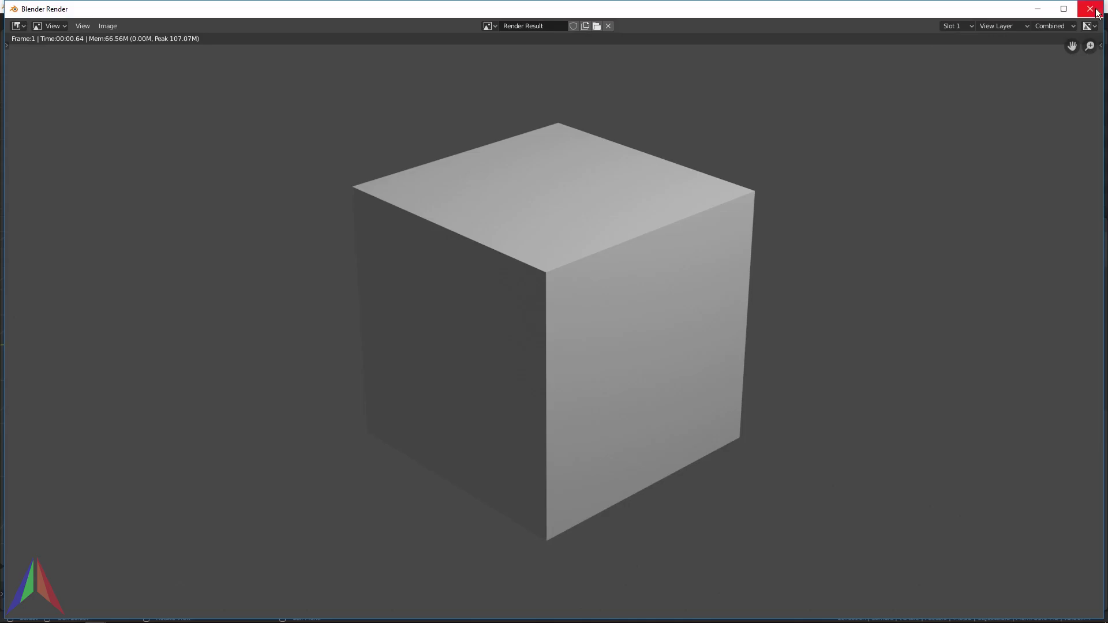
left_click(1041, 11)
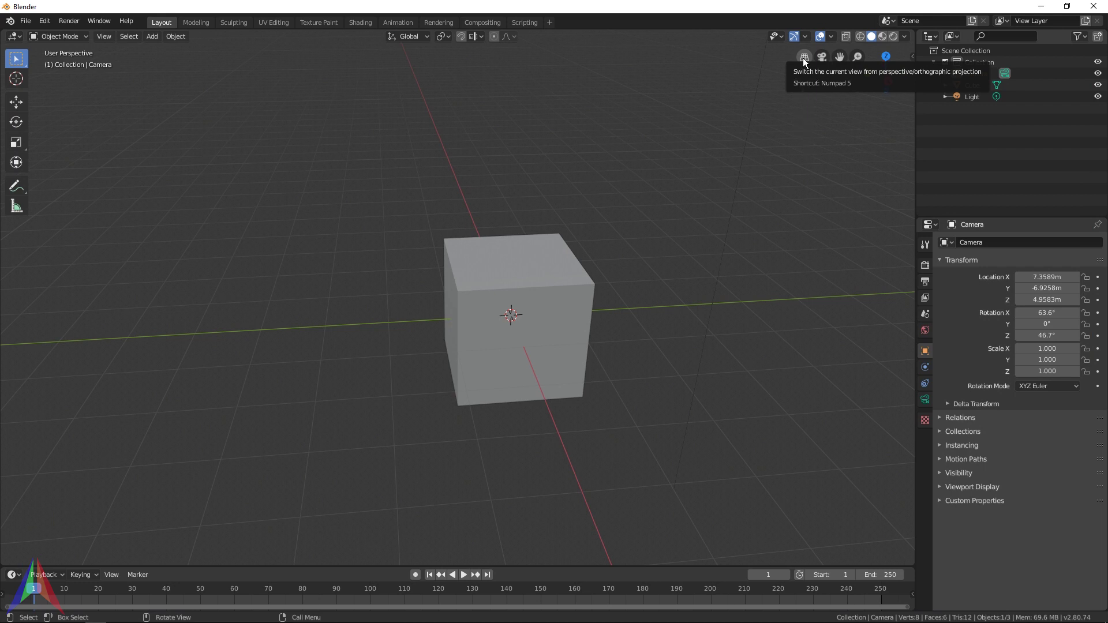
left_click(804, 58)
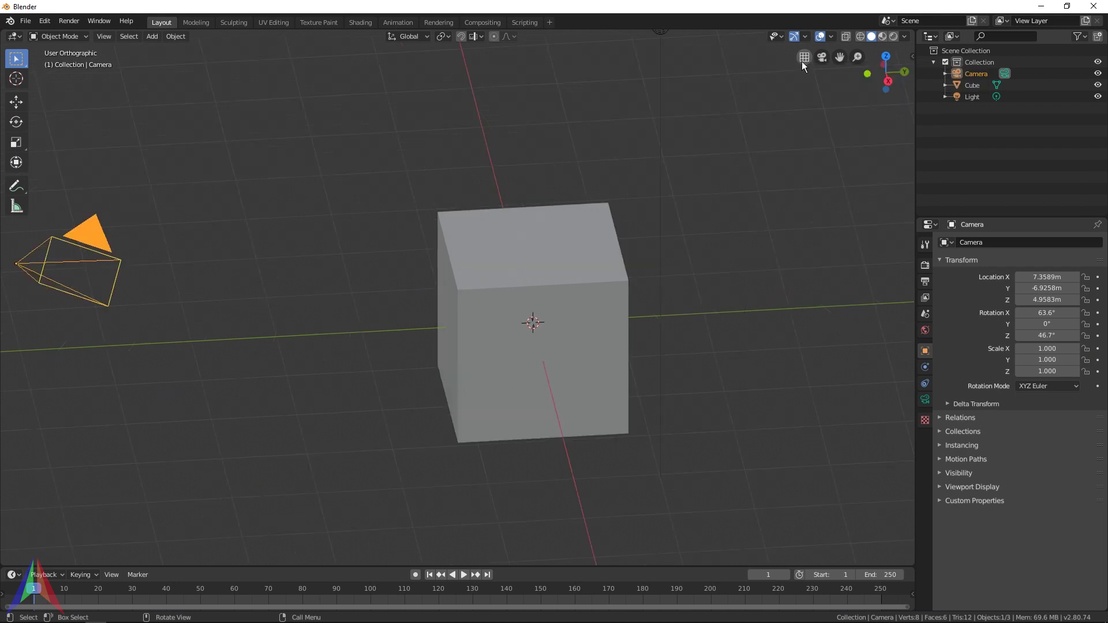
left_click(524, 296)
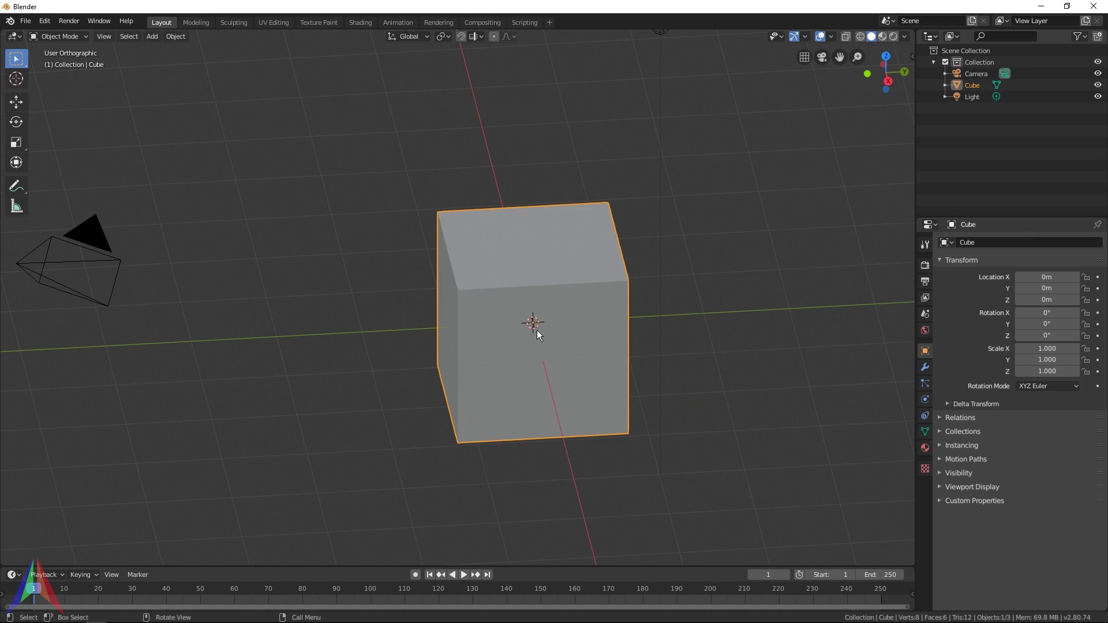
middle_click_drag(536, 331, 535, 302)
middle_click_drag(511, 378, 511, 373)
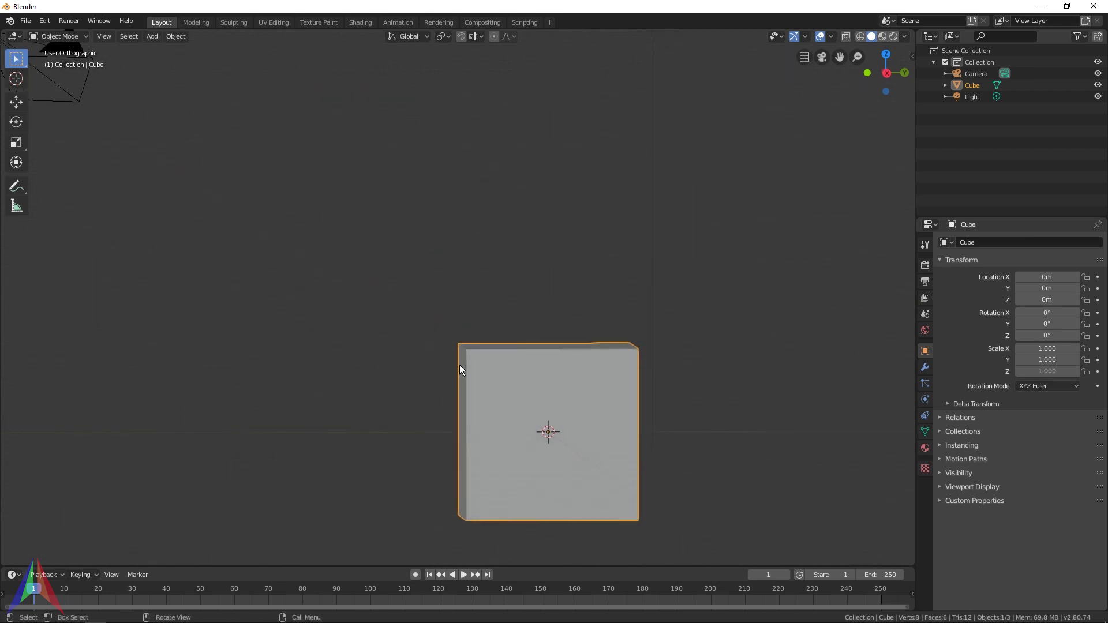
middle_click_drag(461, 366, 483, 412)
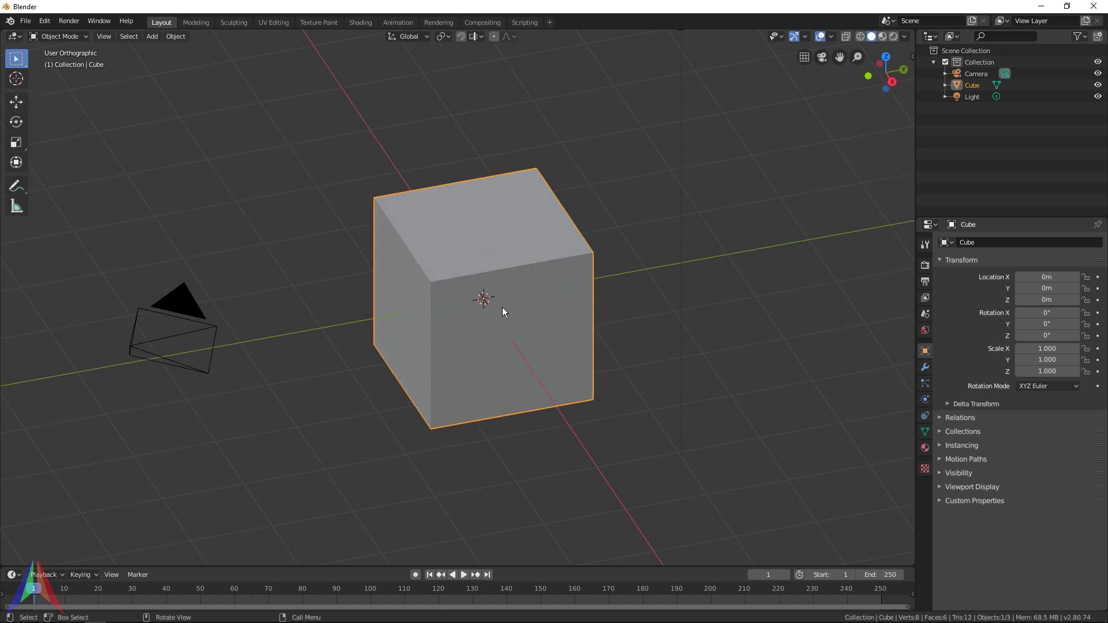
key("shift+d")
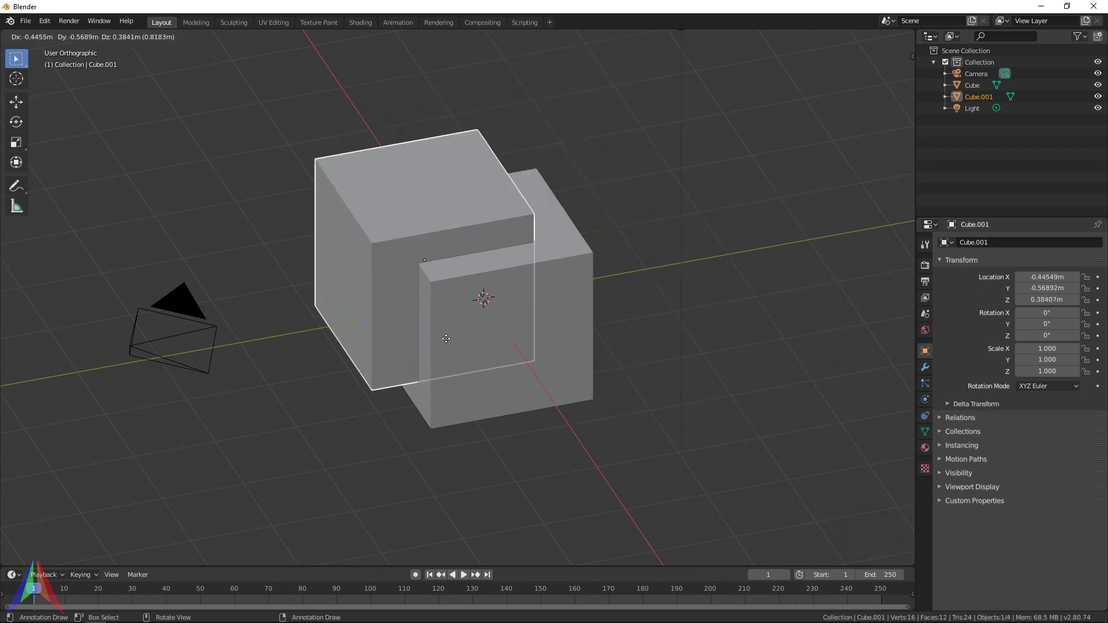
Step: Slide duplicate Cube.001 along X to -9.8159 m with the Move tool, then reselect the original cube
right_click(517, 317)
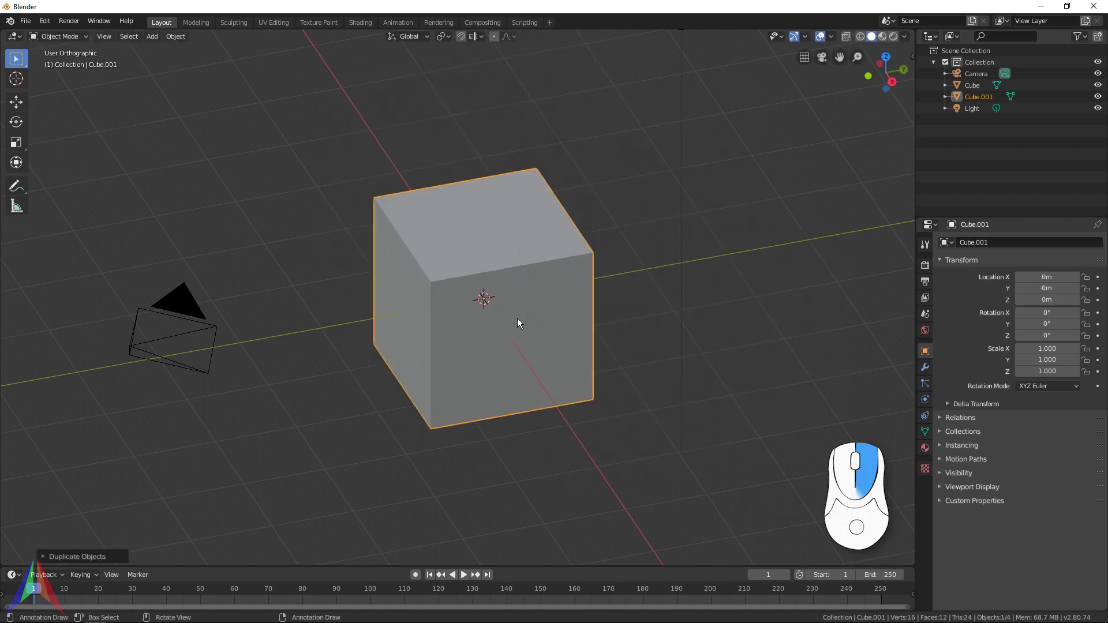
left_click(16, 102)
left_click_drag(500, 322, 144, 479)
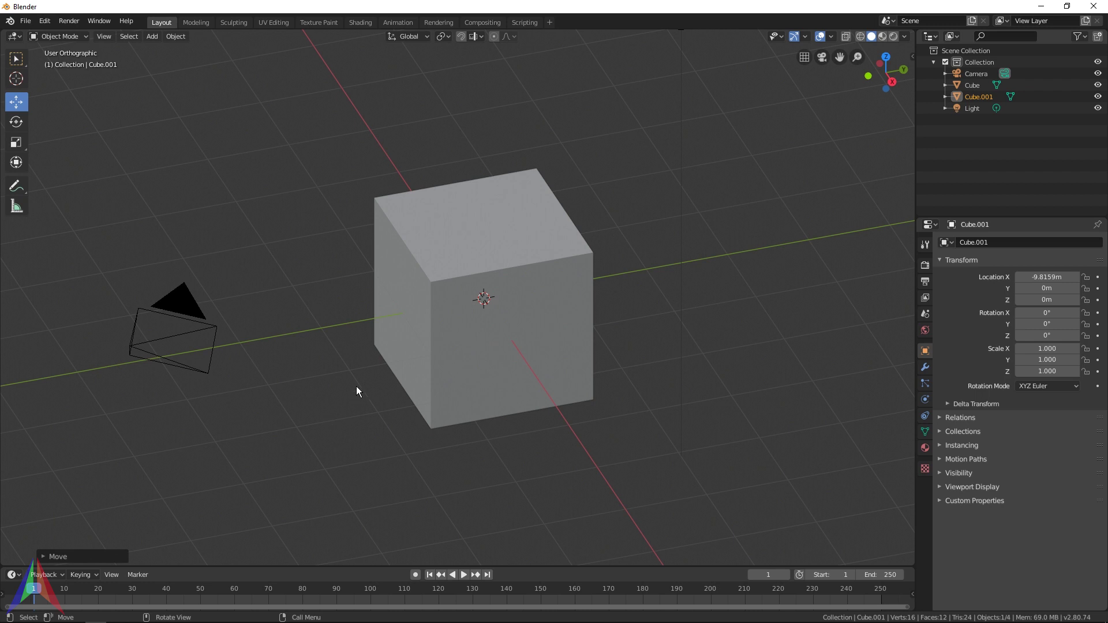
mouse_move(356, 386)
middle_mouse_down()
mouse_move(344, 379)
mouse_move(376, 414)
mouse_move(363, 395)
middle_mouse_up()
middle_click_drag(396, 311, 421, 297)
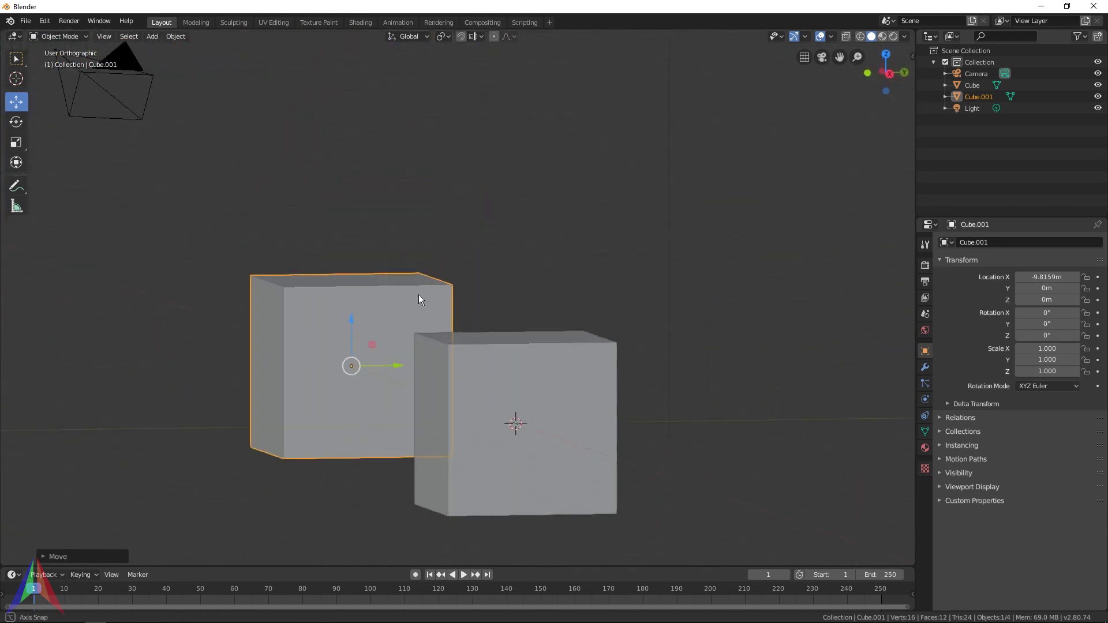
left_click(505, 382)
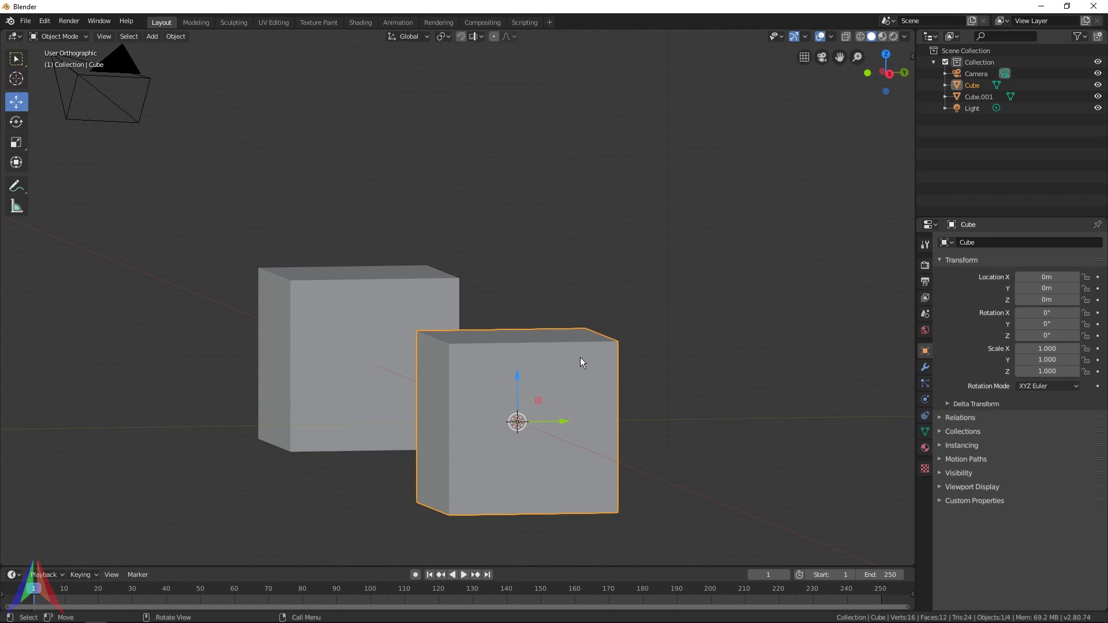
Step: Switch the view to perspective, orbit and zoom around both cubes, and briefly show the N sidebar
left_click(804, 58)
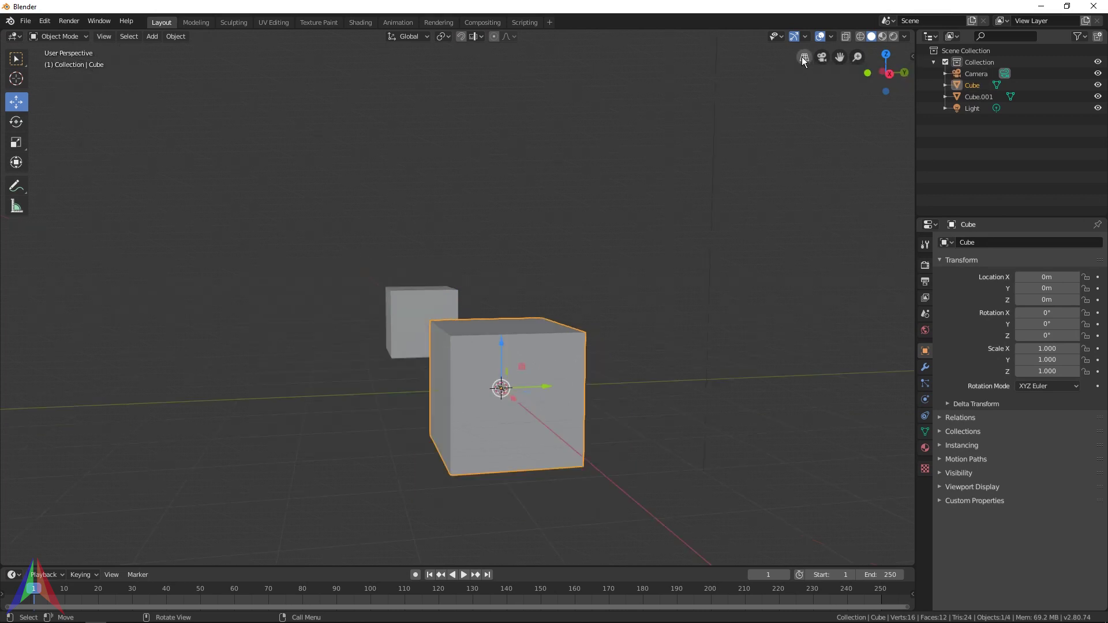
middle_click_drag(475, 301, 451, 323)
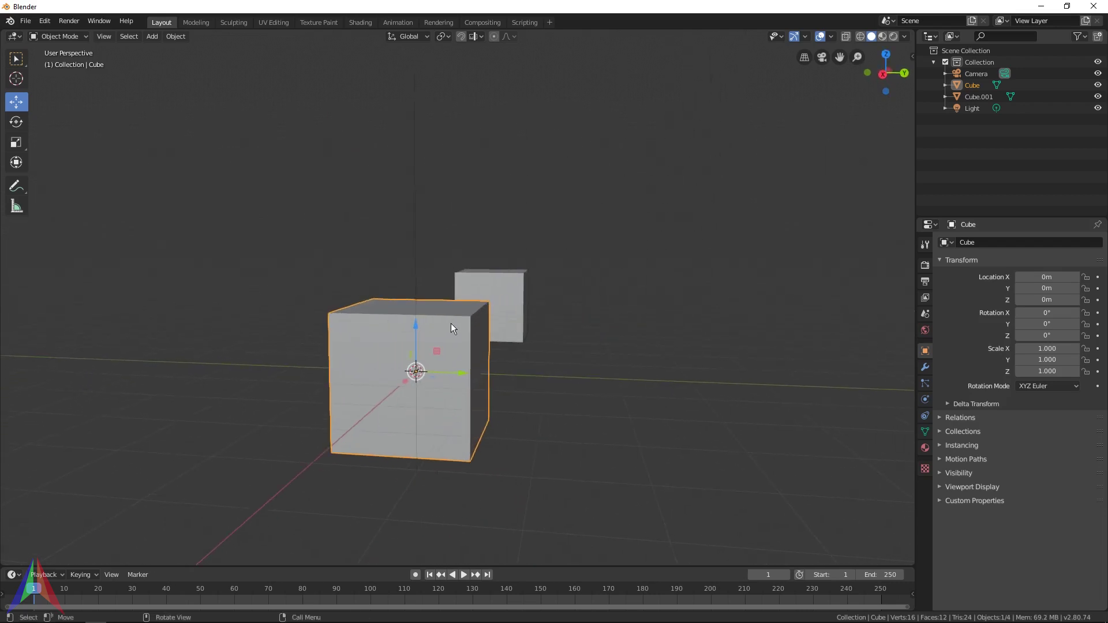
scroll(514, 292, "up", 3)
middle_click_drag(676, 355, 635, 358)
left_click(912, 57)
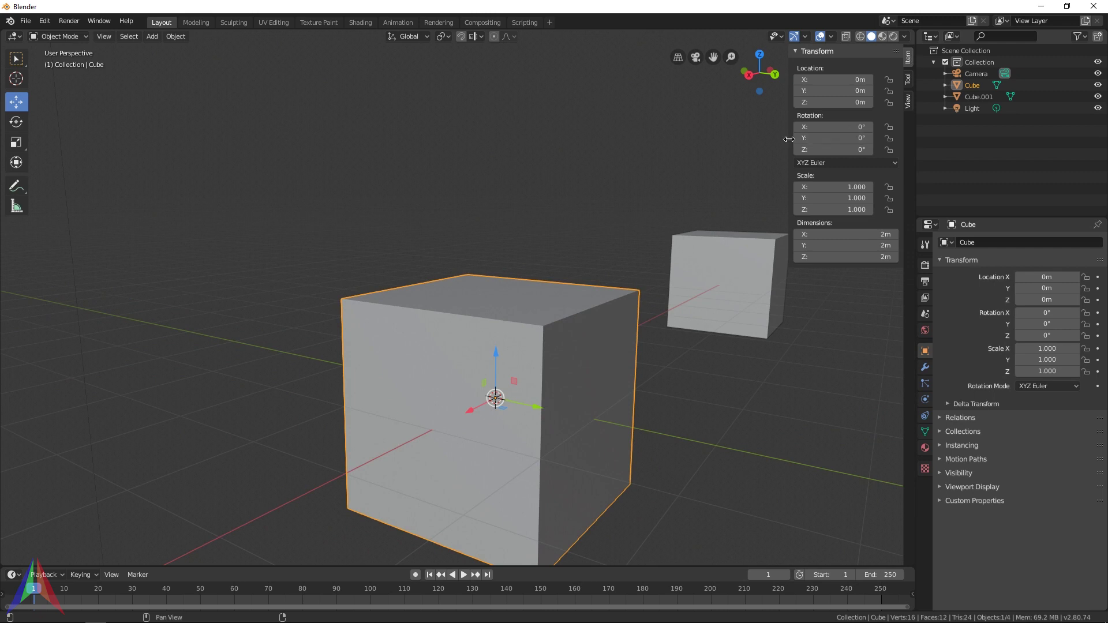
left_click_drag(789, 139, 900, 144)
middle_click_drag(443, 384, 529, 261)
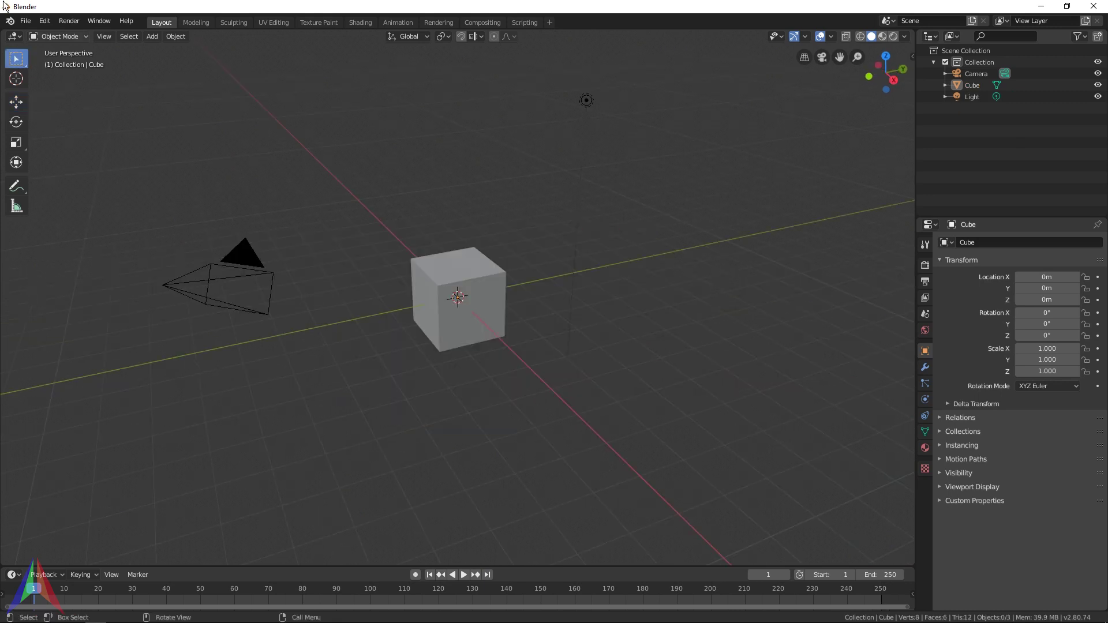
Step: Load a new General scene, discarding the unsaved changes, then frame the default cube
left_click(30, 21)
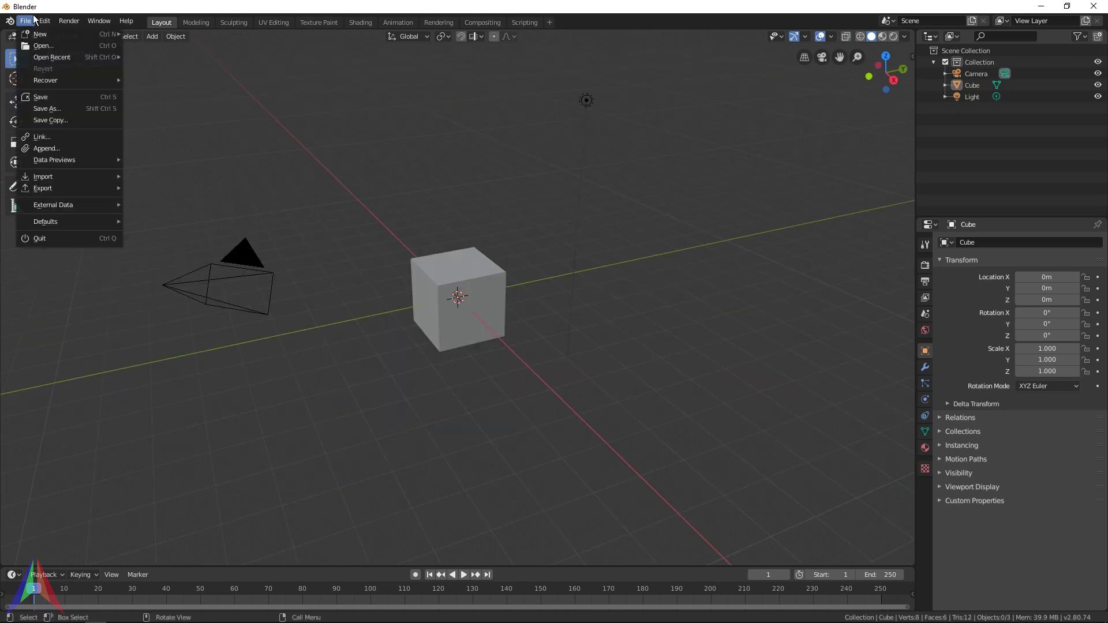
mouse_move(40, 34)
left_click(144, 34)
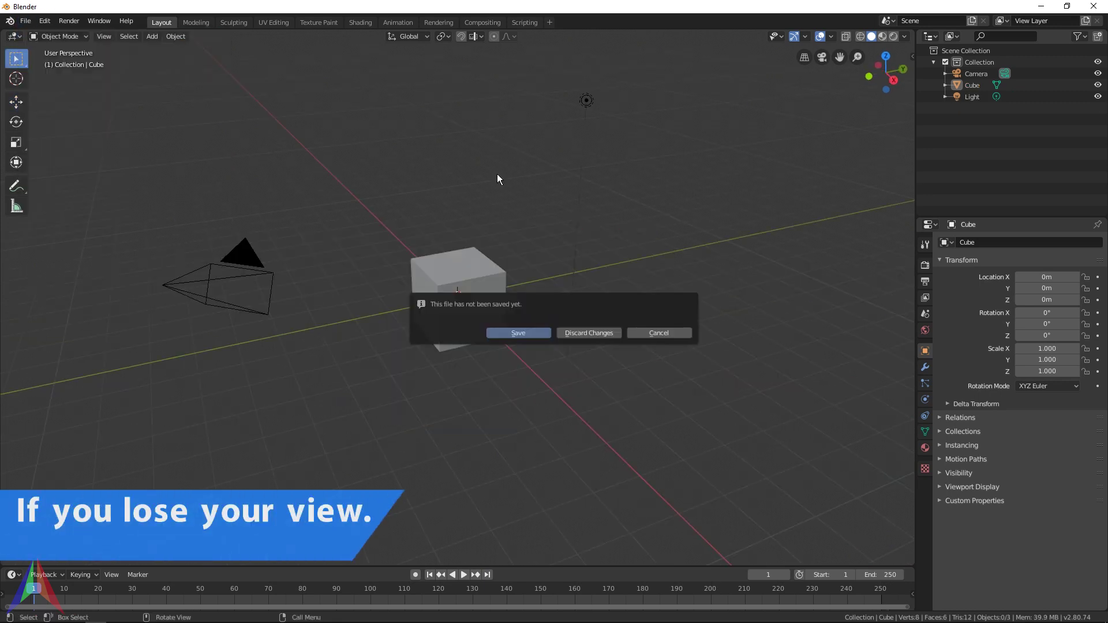
left_click(596, 336)
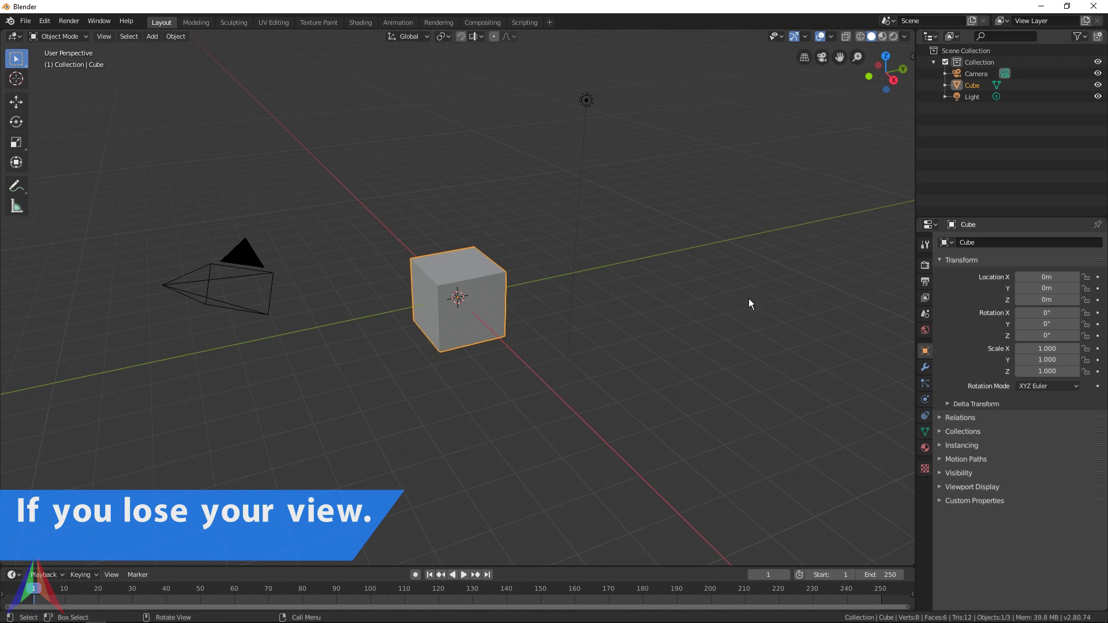
middle_click_drag(750, 299, 458, 294)
key("KP_Decimal")
Step: Duplicate the cube twice, placing one copy up-left of the original and one to its right
key("shift+d")
left_click(468, 188)
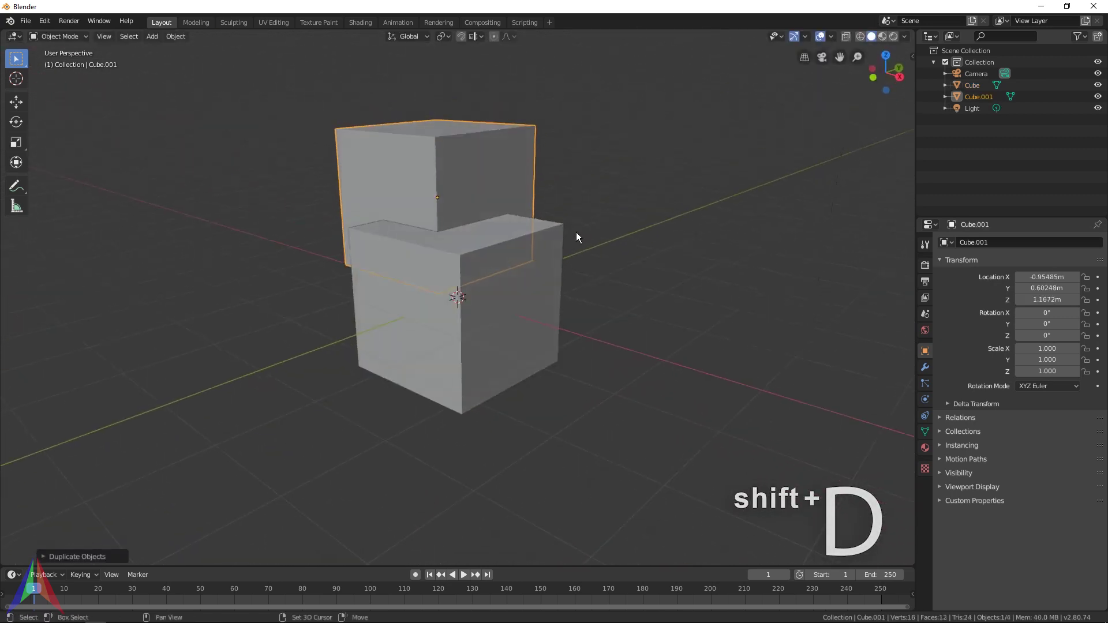
key("shift+d")
left_click(646, 243)
Step: Orbit and zoom around the scene, then press Home to frame all objects
middle_click_drag(645, 244, 548, 406)
scroll(547, 411, "down", 15)
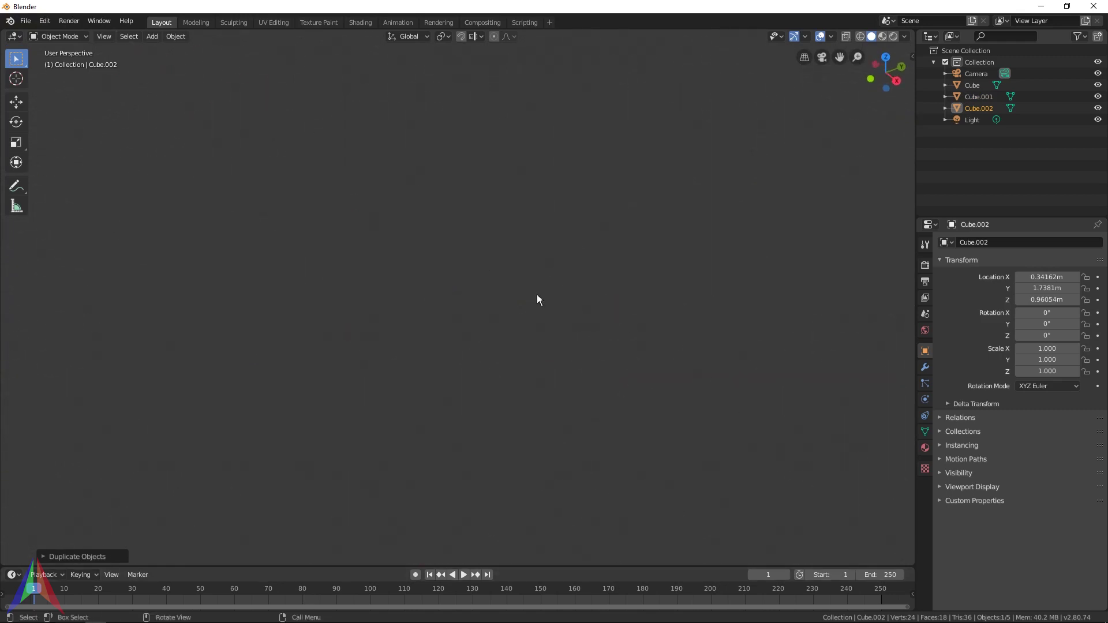
middle_click_drag(537, 299, 329, 527)
scroll(502, 467, "down", 3)
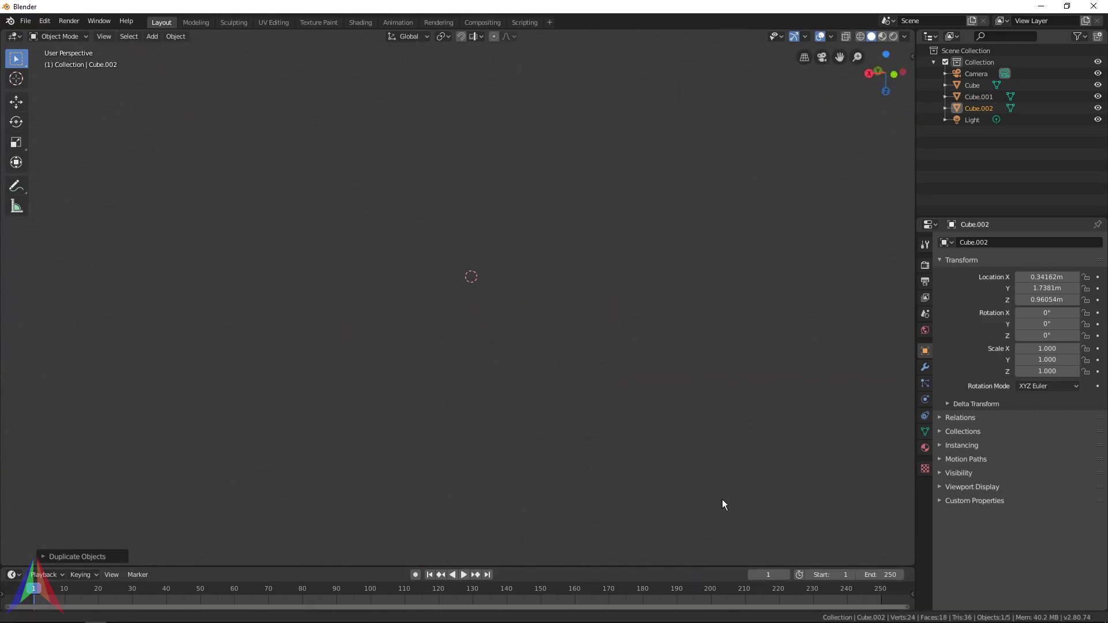
scroll(722, 505, "down", 3)
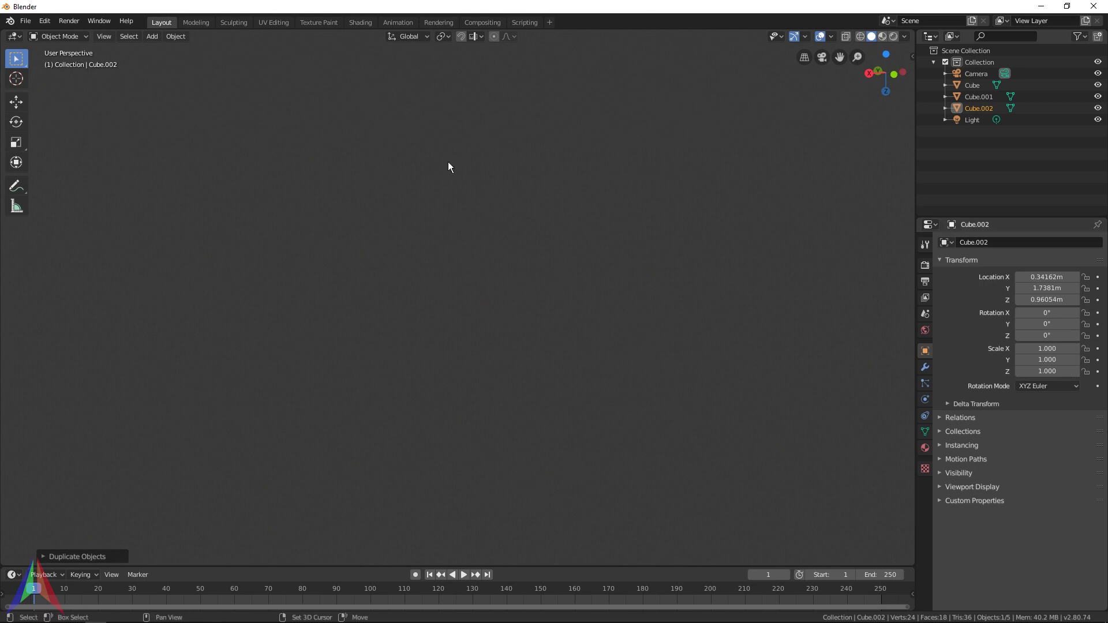
middle_click_drag(81, 501, 96, 290)
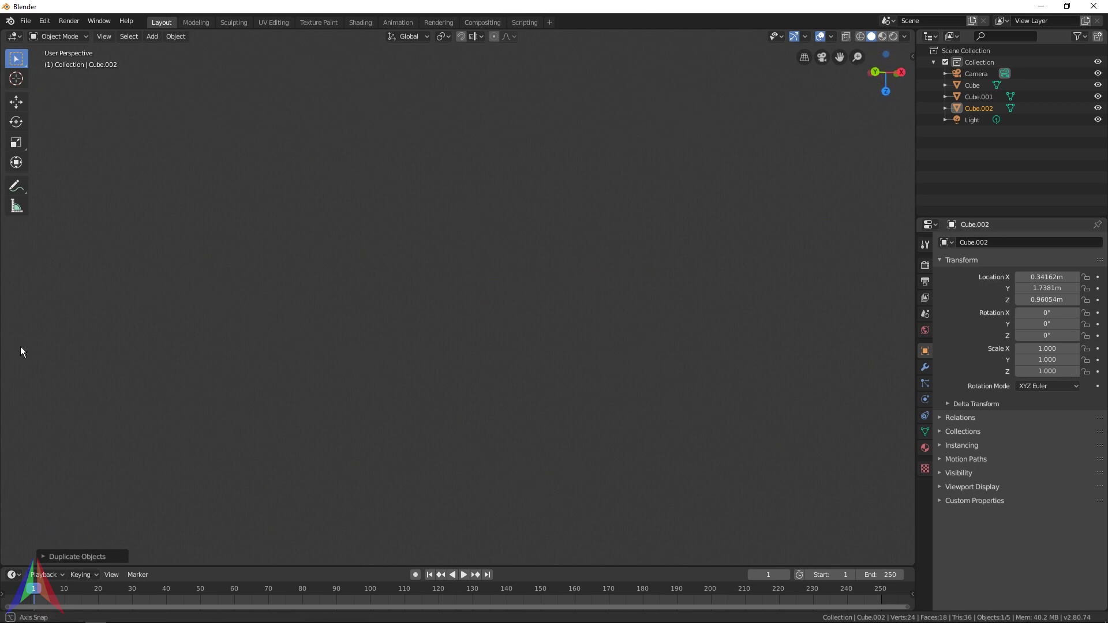
middle_click_drag(20, 352, 748, 308)
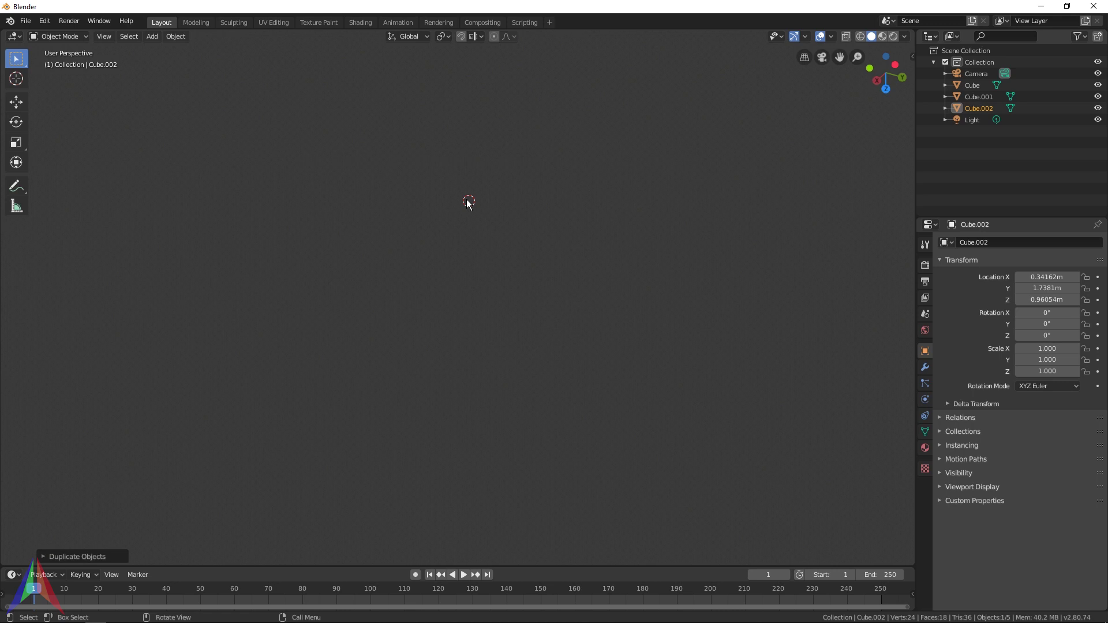
key("Home")
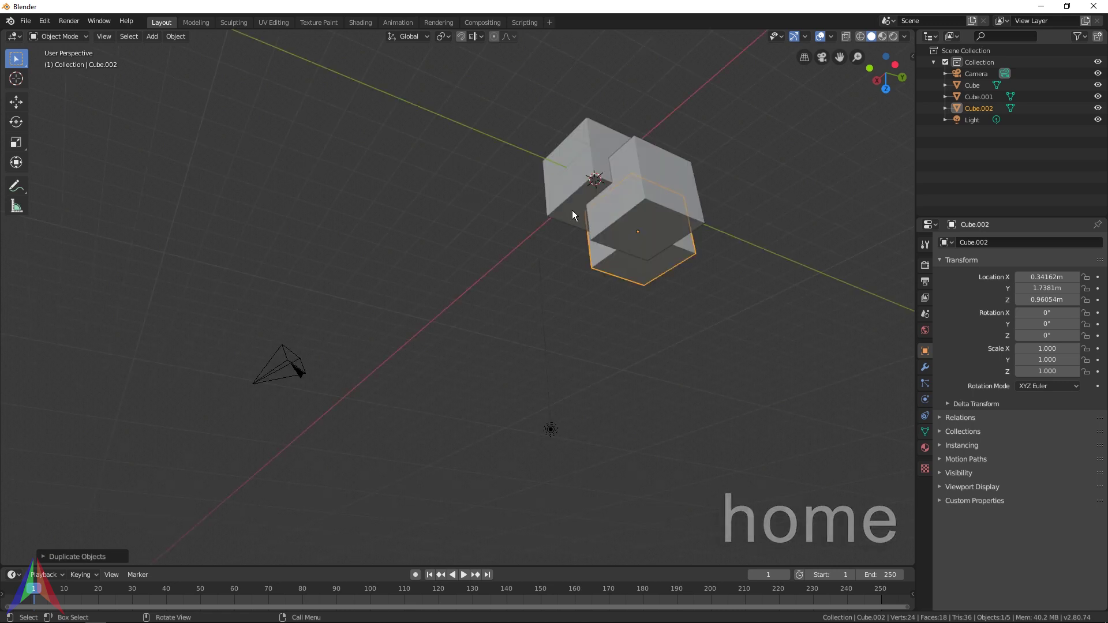
Step: Orbit, zoom and pan to see the cubes from below, then select the upper-left cube
middle_click_drag(639, 244, 639, 406)
scroll(511, 378, "up", 5)
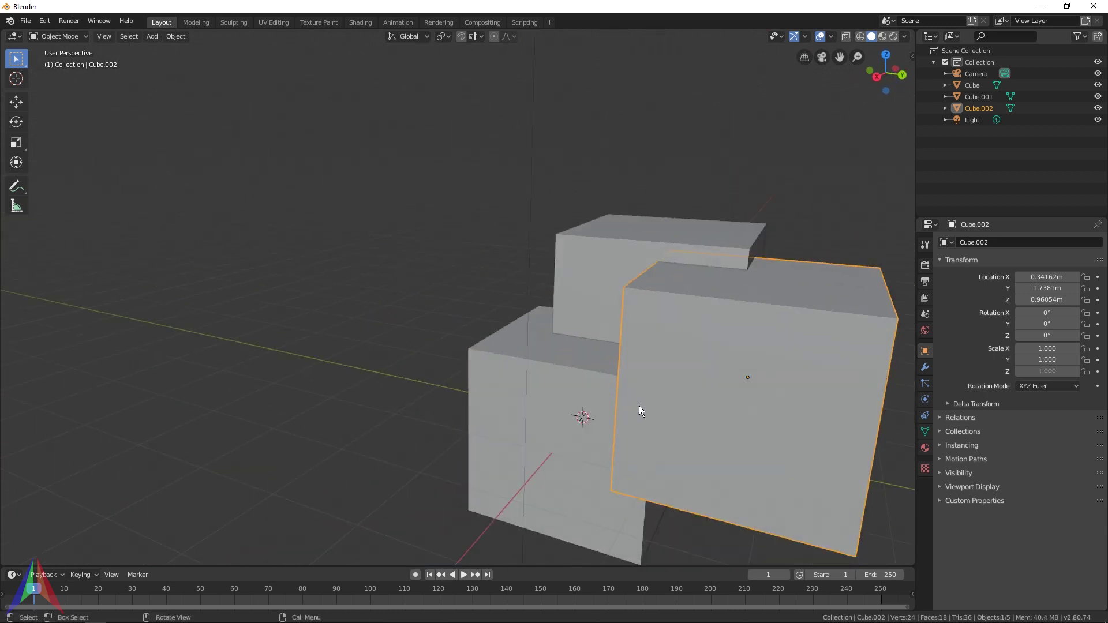
middle_click_drag(715, 382, 576, 391, "shift")
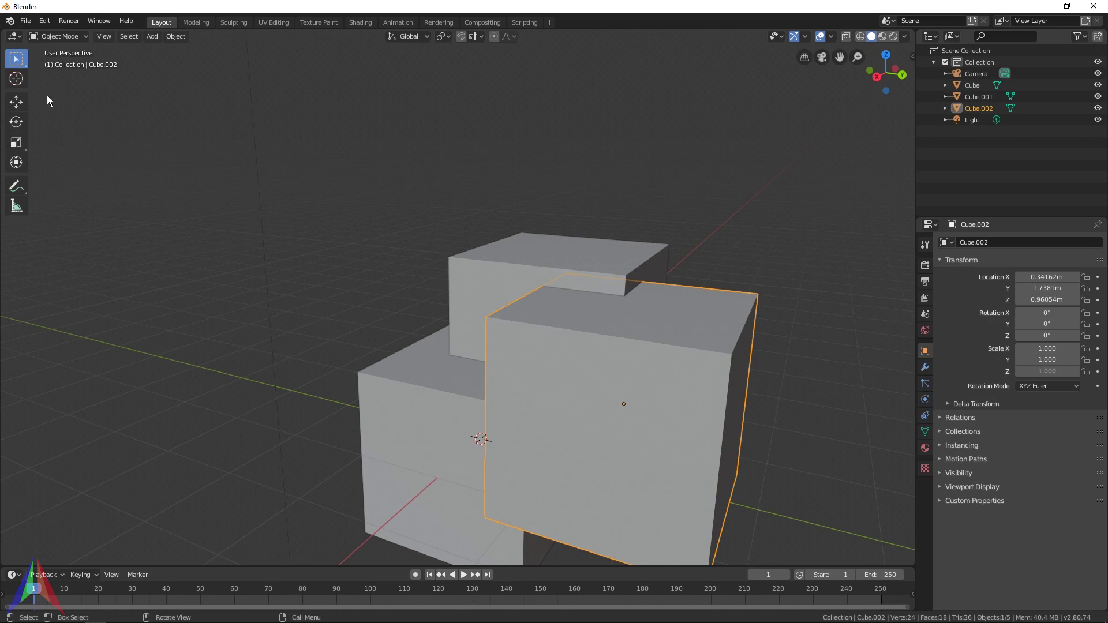
middle_click_drag(323, 101, 452, 194)
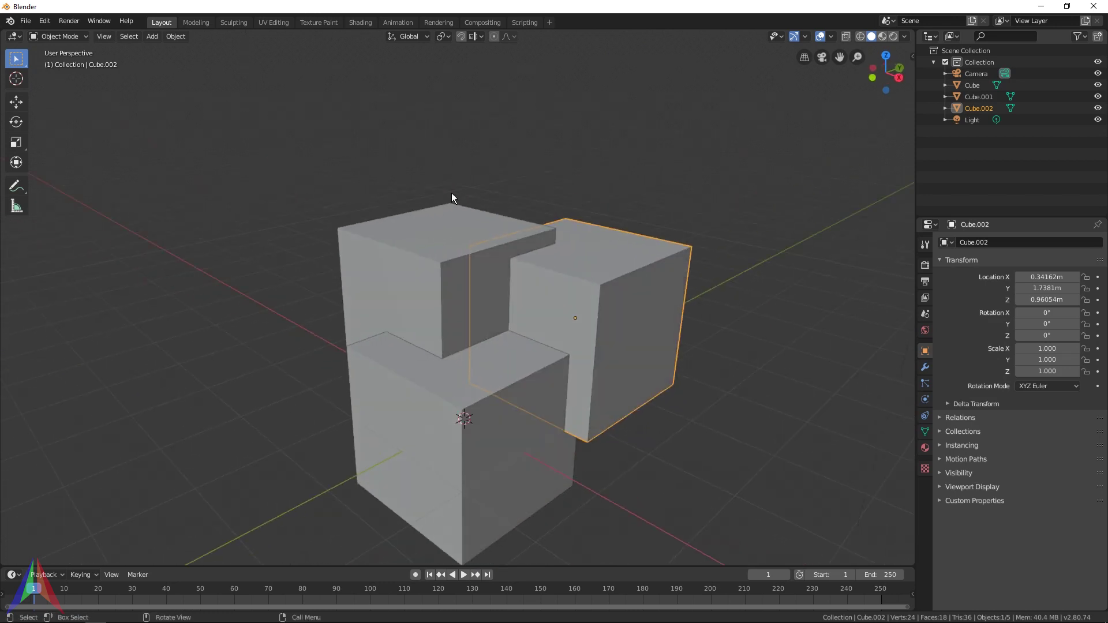
left_click(443, 258)
mouse_move(443, 259)
middle_mouse_down()
mouse_move(496, 329)
mouse_move(438, 250)
mouse_move(452, 258)
middle_mouse_up()
Step: Duplicate the selected cube four times, placing each copy around the group
key("shift+d")
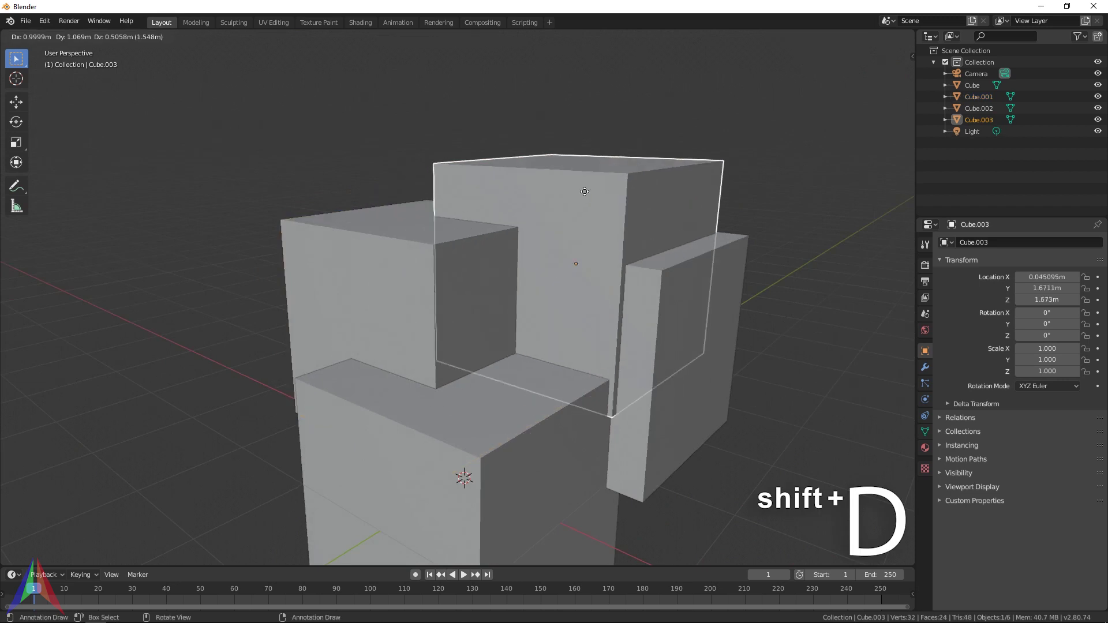
left_click(566, 155)
middle_click_drag(565, 155, 461, 323)
key("shift+d")
left_click(454, 152)
key("shift+d")
left_click(427, 301)
key("shift+d")
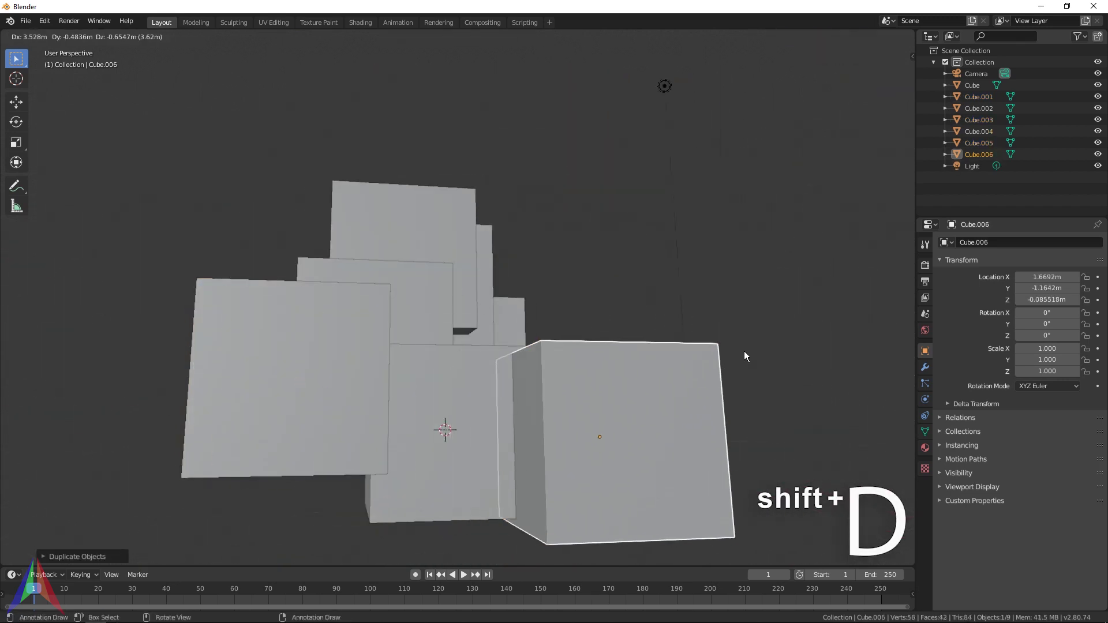
left_click(743, 351)
middle_click_drag(743, 351, 661, 397)
Step: Scale the last copy to 17.335 in X and Y only, forming a broad floor slab
key("s")
key("shift+z")
left_click(203, 513)
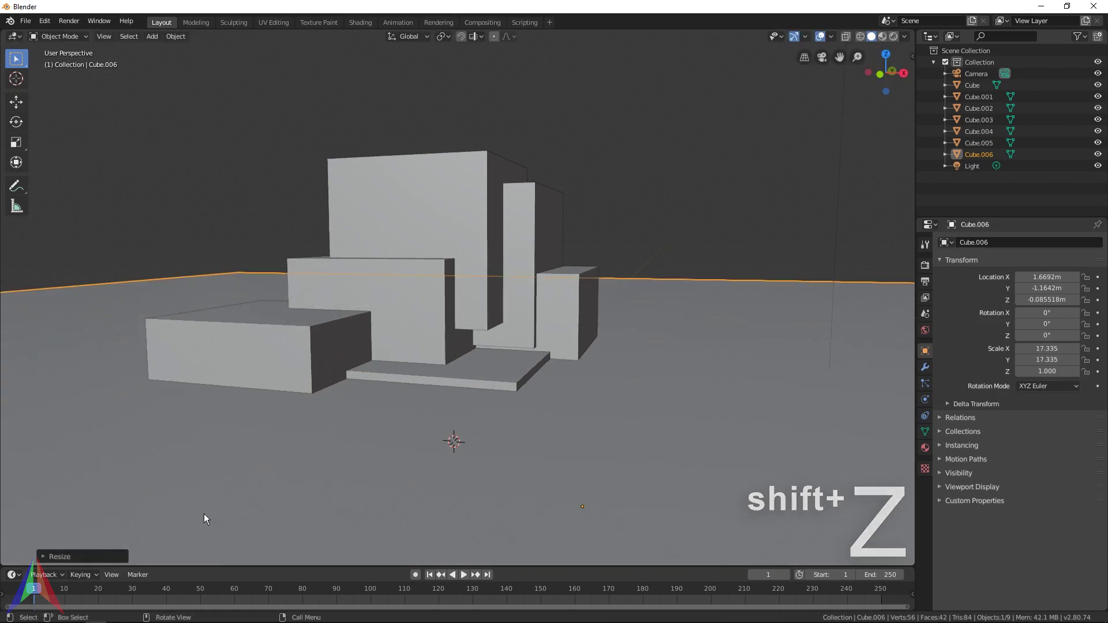
scroll(173, 497, "down", 2)
middle_click_drag(156, 485, 161, 471)
scroll(458, 346, "down", 3)
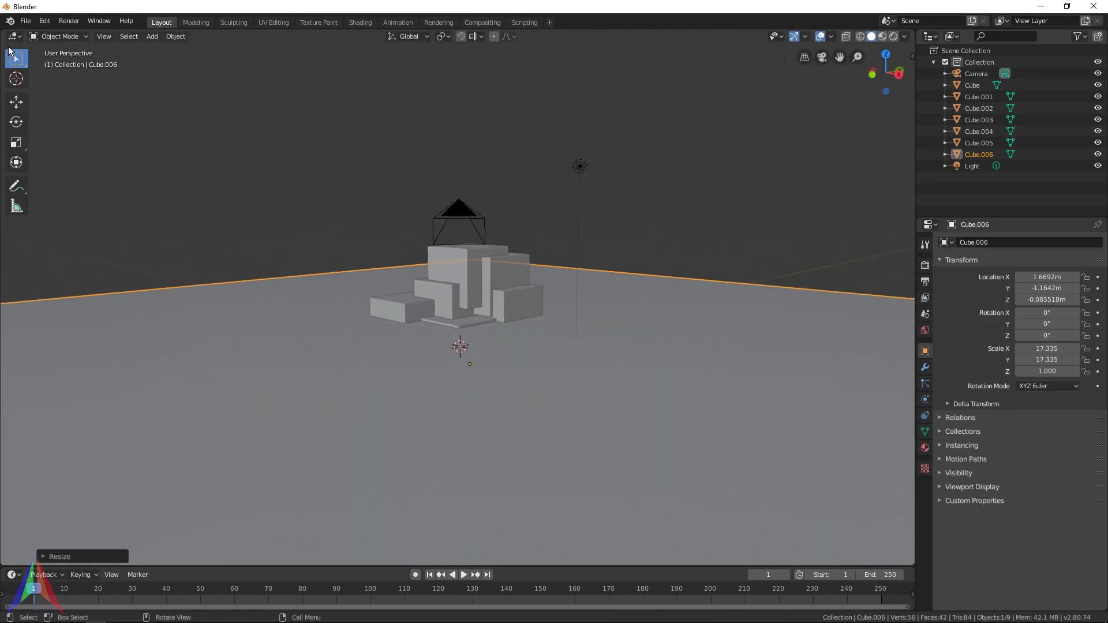
Step: Start a new General scene, discarding the unsaved multi-cube scene
left_click(25, 26)
mouse_move(42, 36)
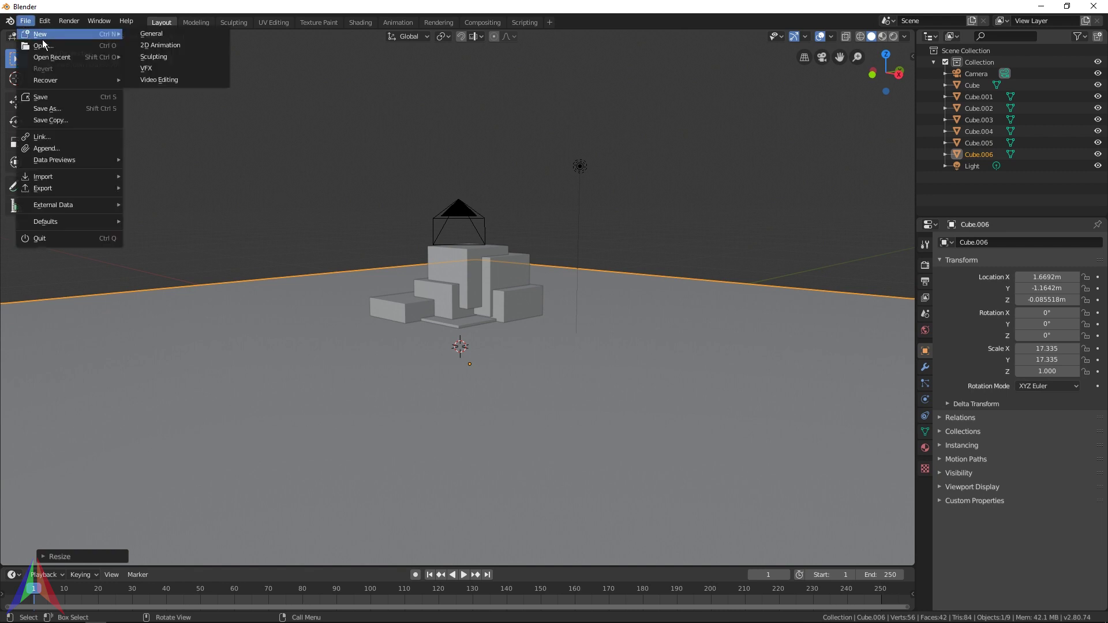
left_click(152, 33)
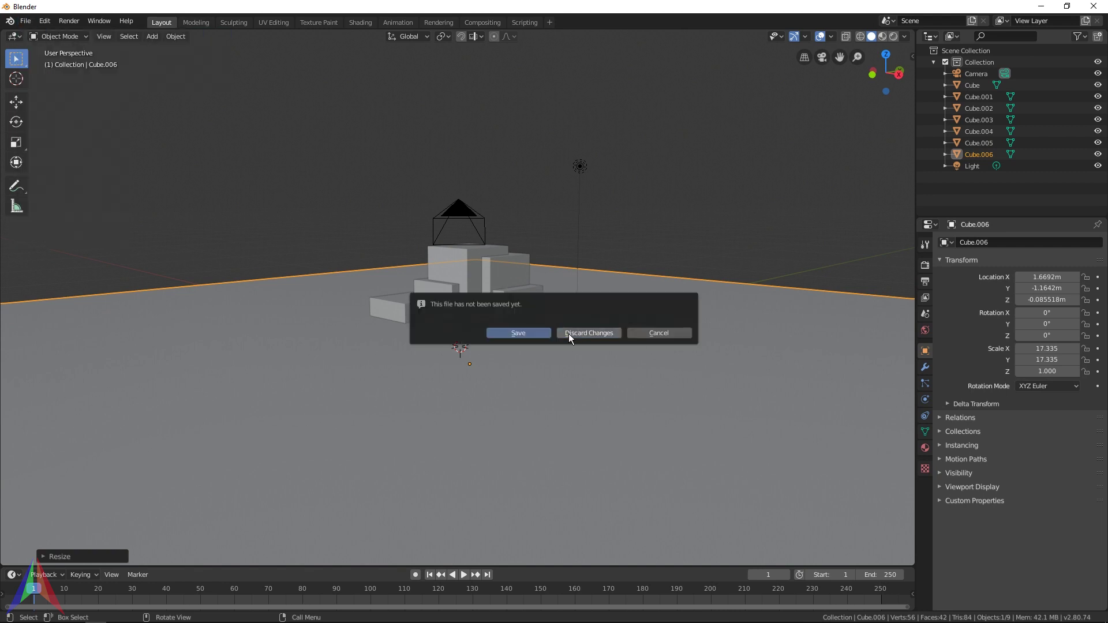
left_click(589, 333)
Step: View the cube from below, frame the whole scene with Home, then zoom back in around the cube
scroll(455, 283, "up", 5)
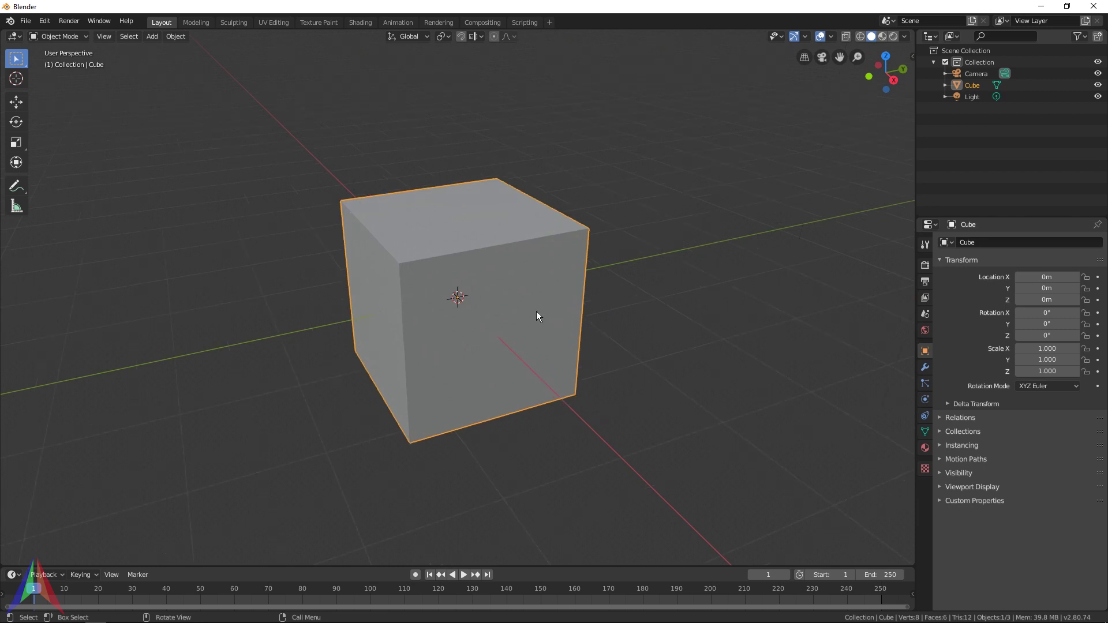
middle_click_drag(537, 316, 497, 197)
scroll(472, 483, "down", 10)
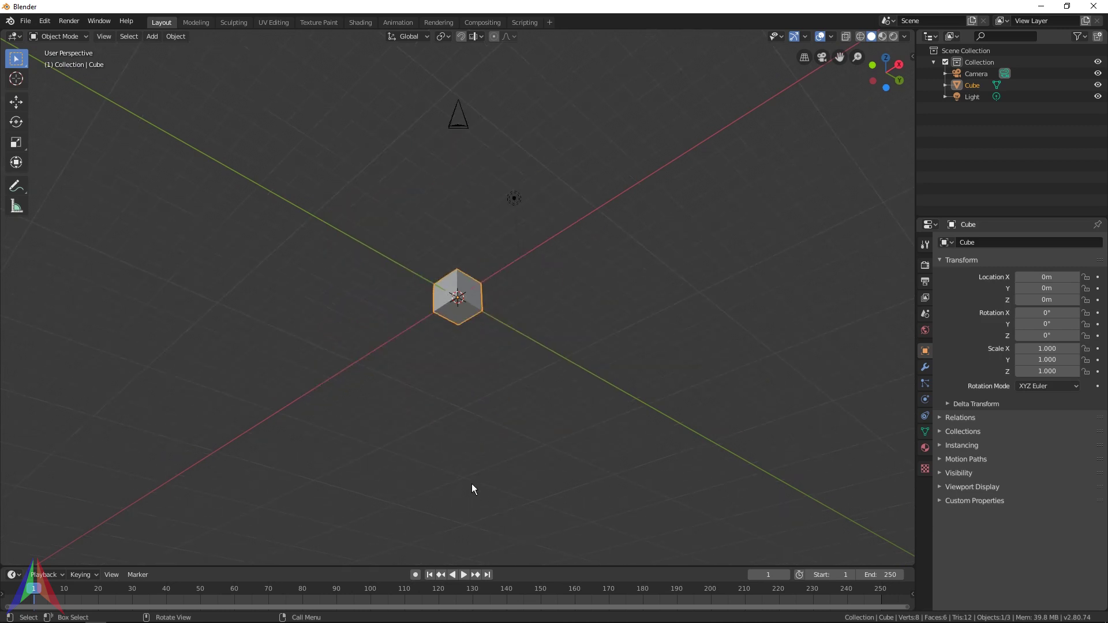
scroll(471, 489, "down", 5)
middle_click_drag(470, 488, 1, 5, "shift")
key("Home")
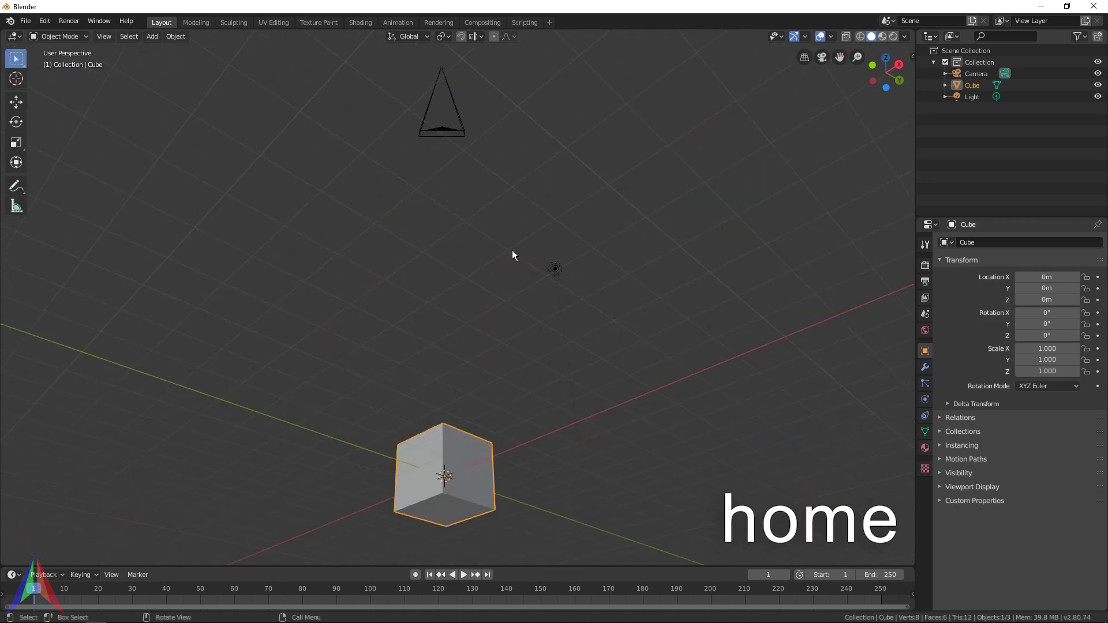
scroll(404, 381, "up", 8)
middle_click_drag(507, 396, 521, 171)
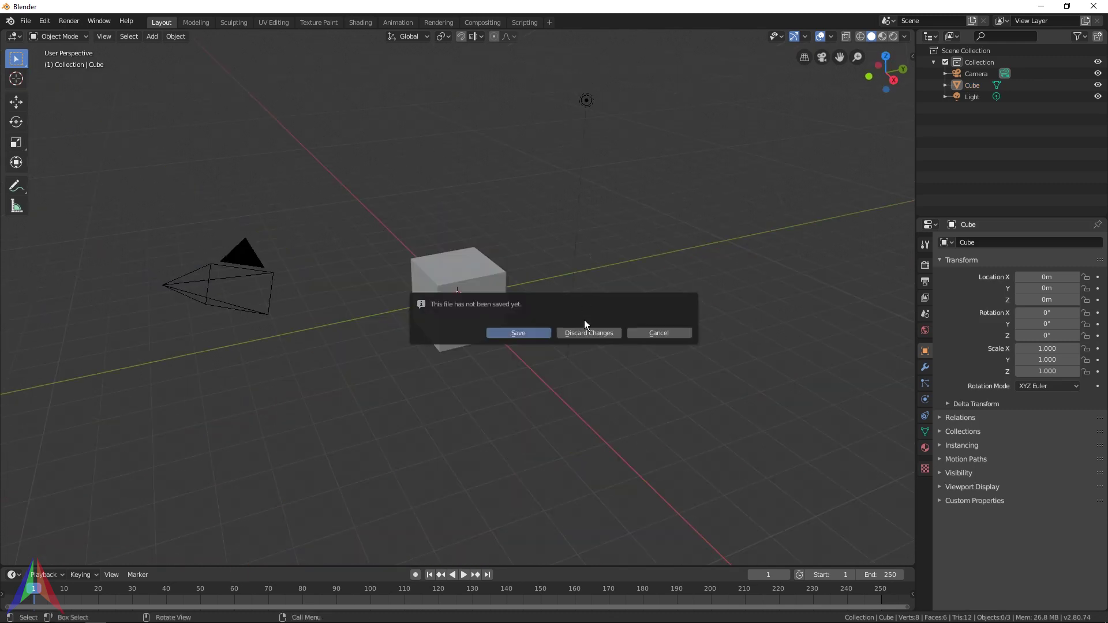
Step: Load a fresh default scene without saving, check the overlay settings, and reselect the cube
left_click(584, 328)
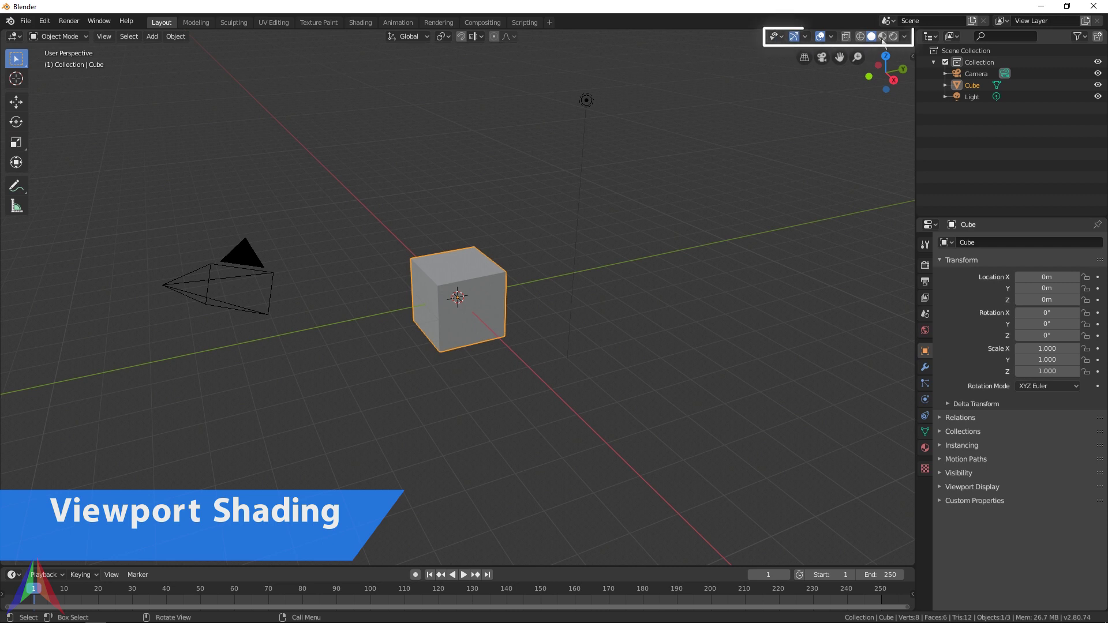
left_click(805, 40)
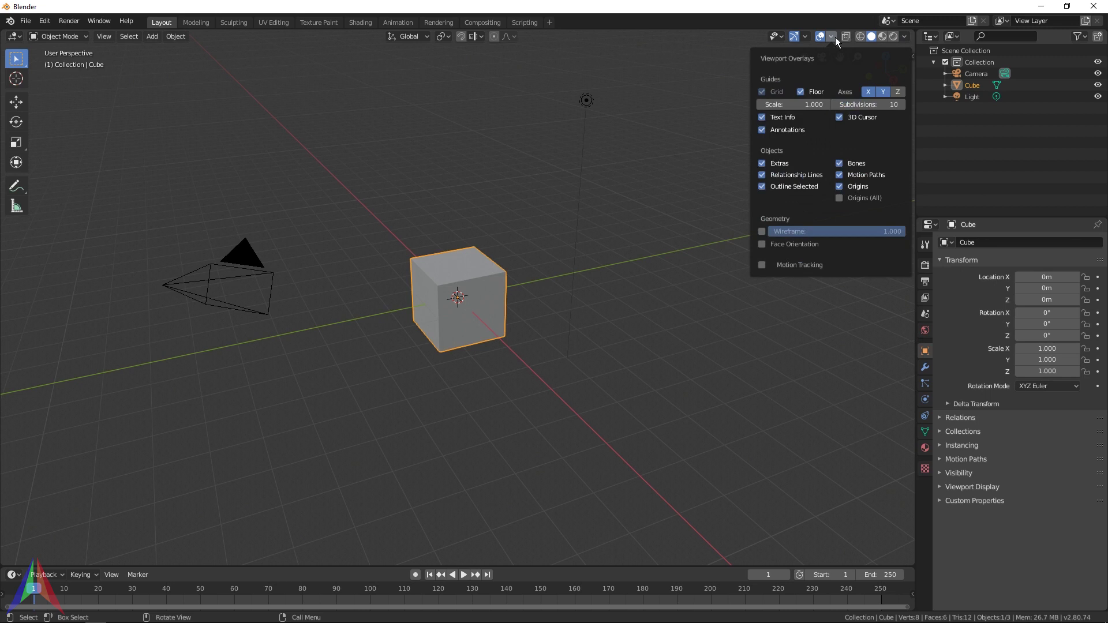
key("alt+a")
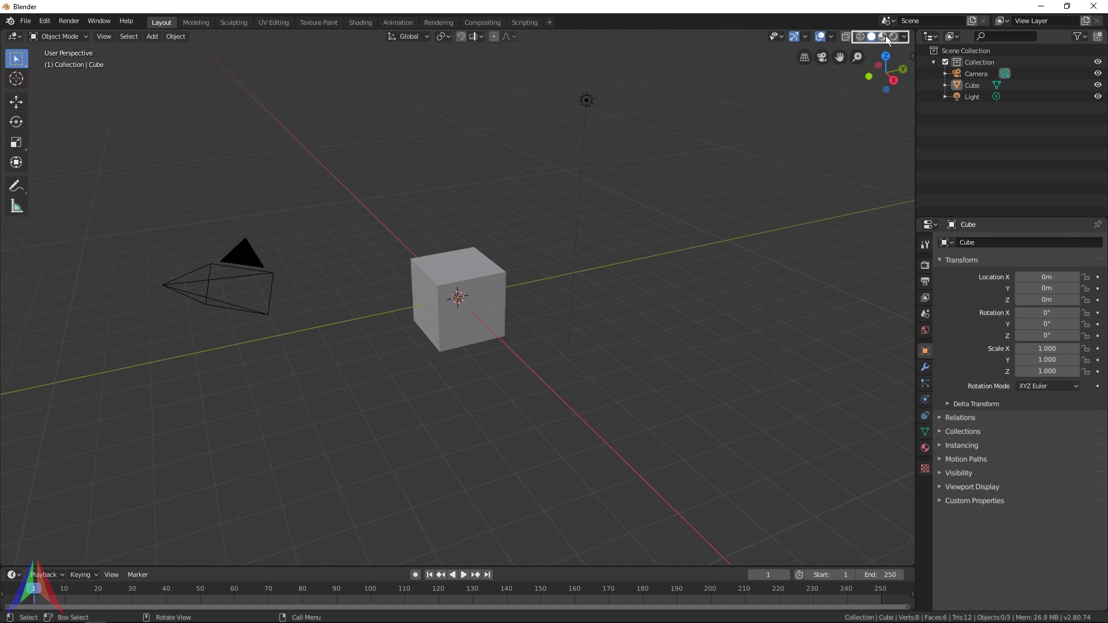
scroll(453, 316, "up", 5)
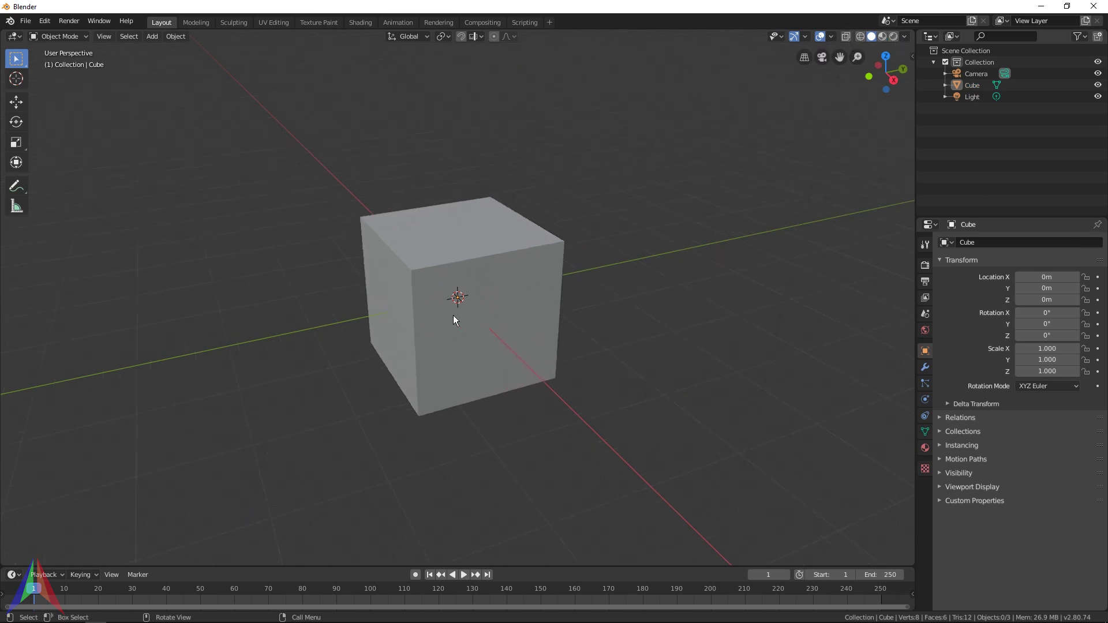
left_click(490, 295)
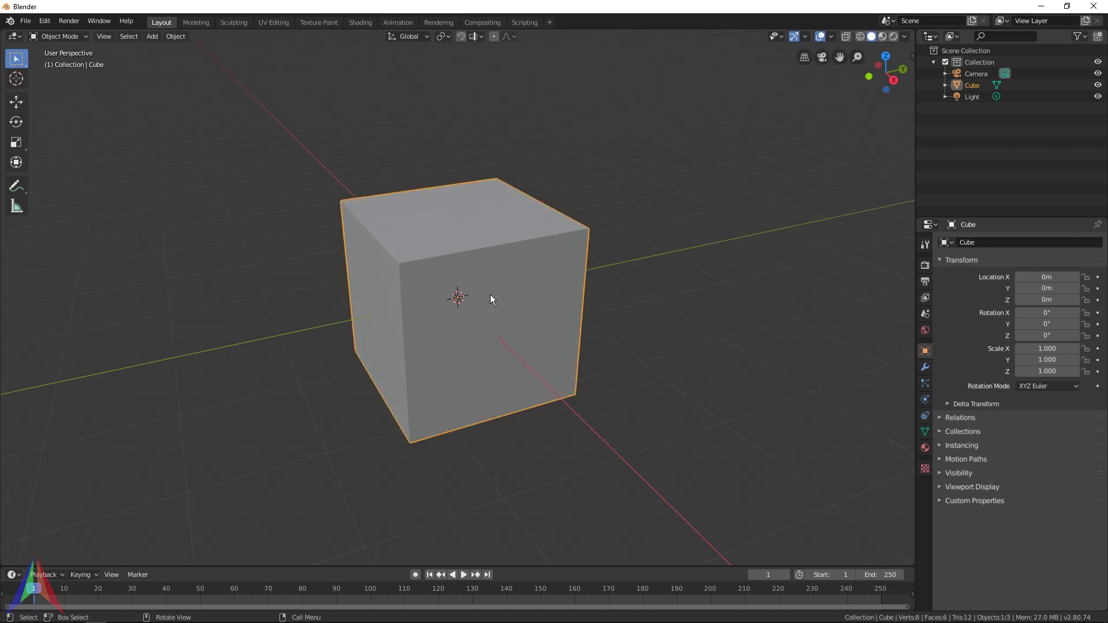
mouse_move(312, 268)
middle_mouse_down()
mouse_move(515, 313)
mouse_move(660, 189)
middle_mouse_up()
Step: Cycle the cube through wireframe, material preview and rendered shading, ending in solid
left_click(860, 37)
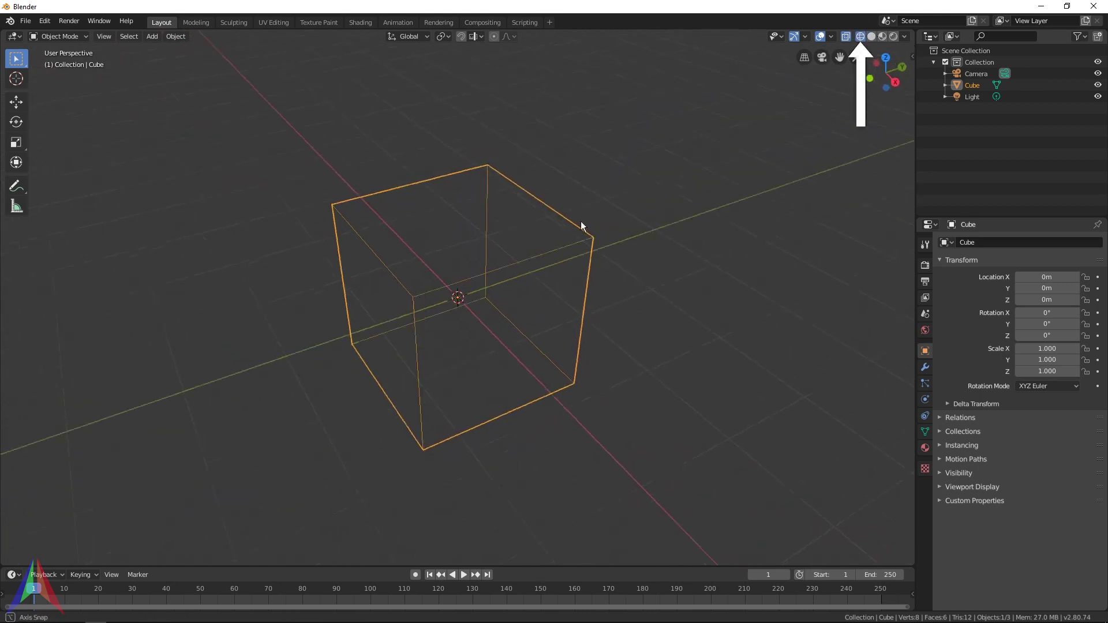
middle_click_drag(581, 225, 683, 181)
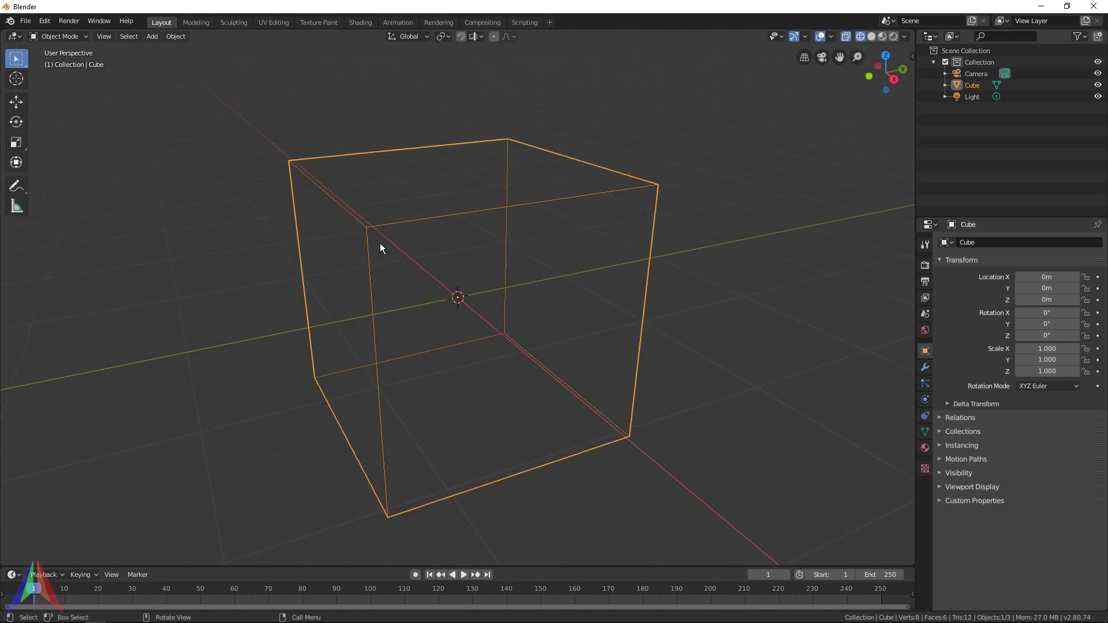
left_click(884, 36)
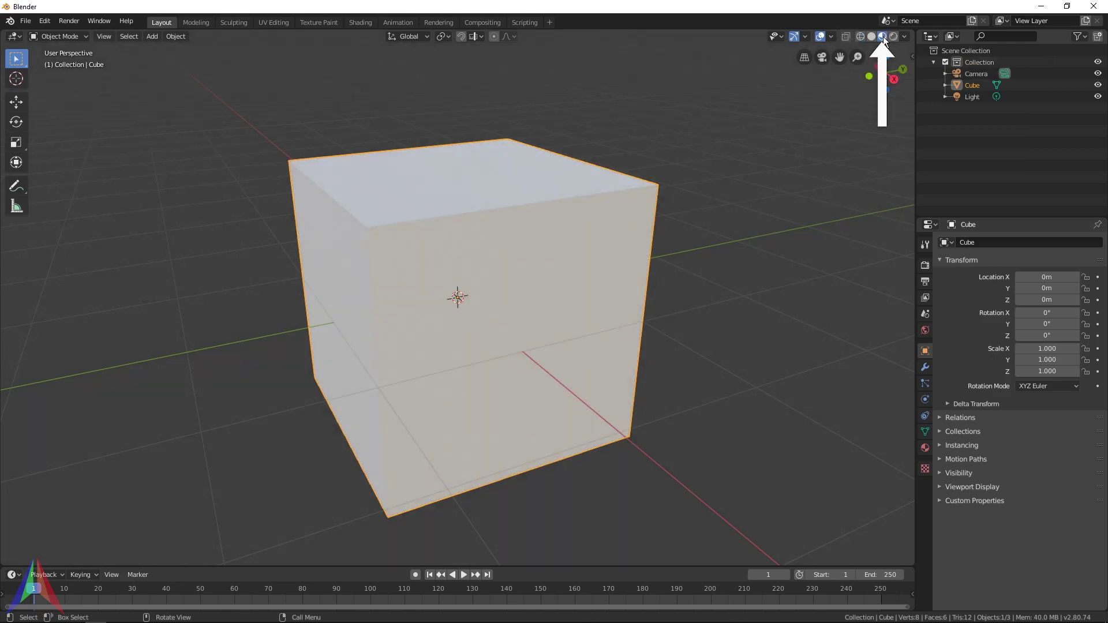
left_click(894, 36)
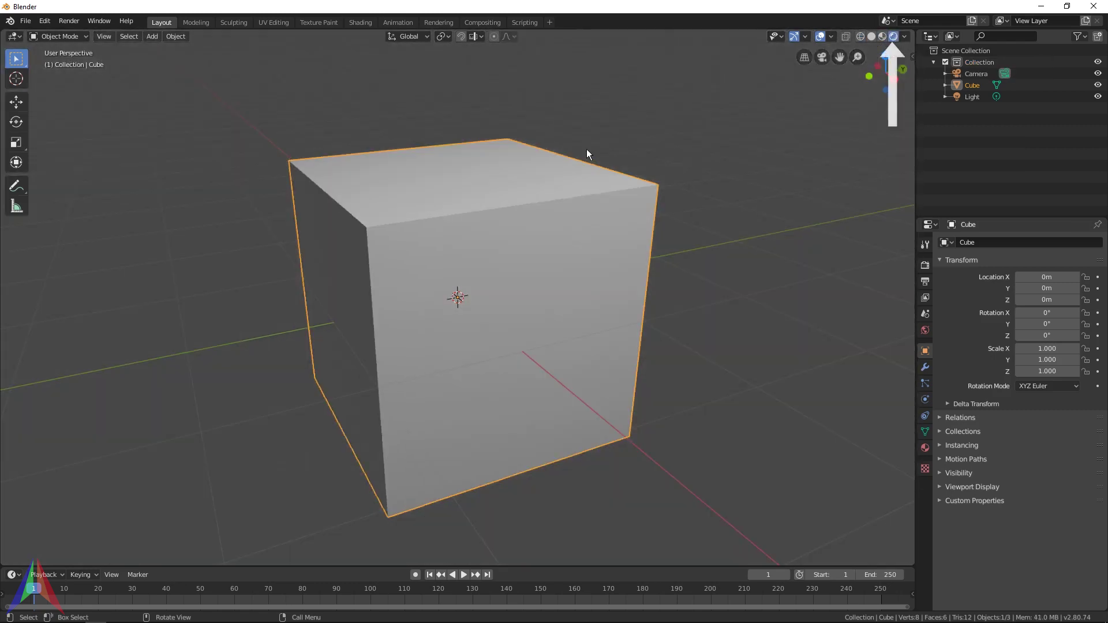
mouse_move(587, 149)
middle_mouse_down()
mouse_move(601, 171)
mouse_move(678, 129)
middle_mouse_up()
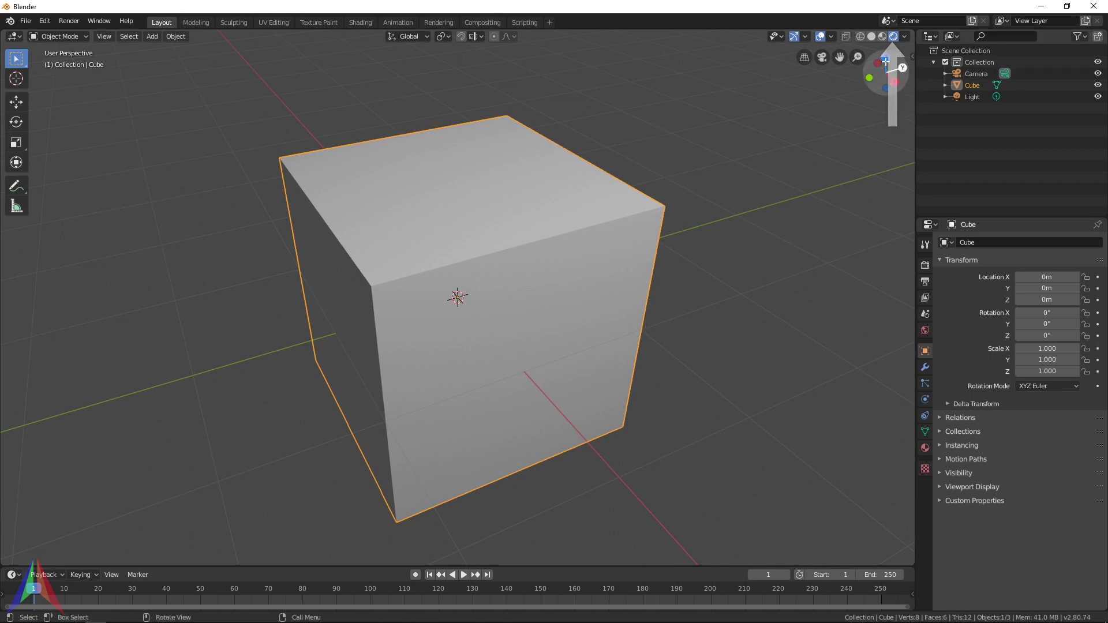
left_click(872, 36)
Step: Switch the cube to wireframe display and view it from a more frontal angle
left_click(861, 37)
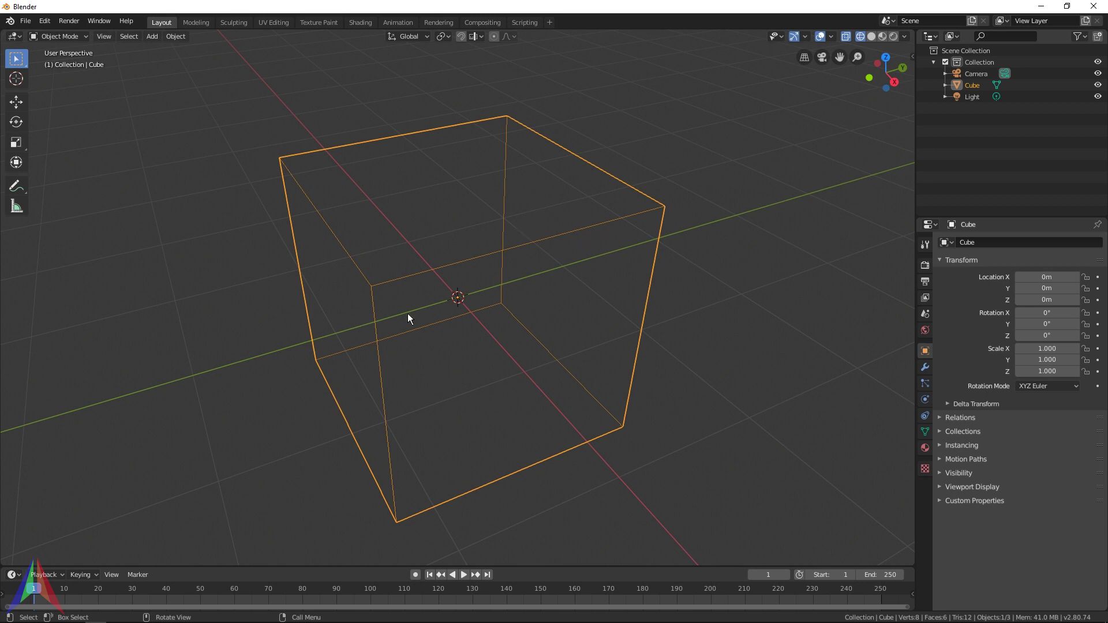
middle_click_drag(408, 317, 386, 268)
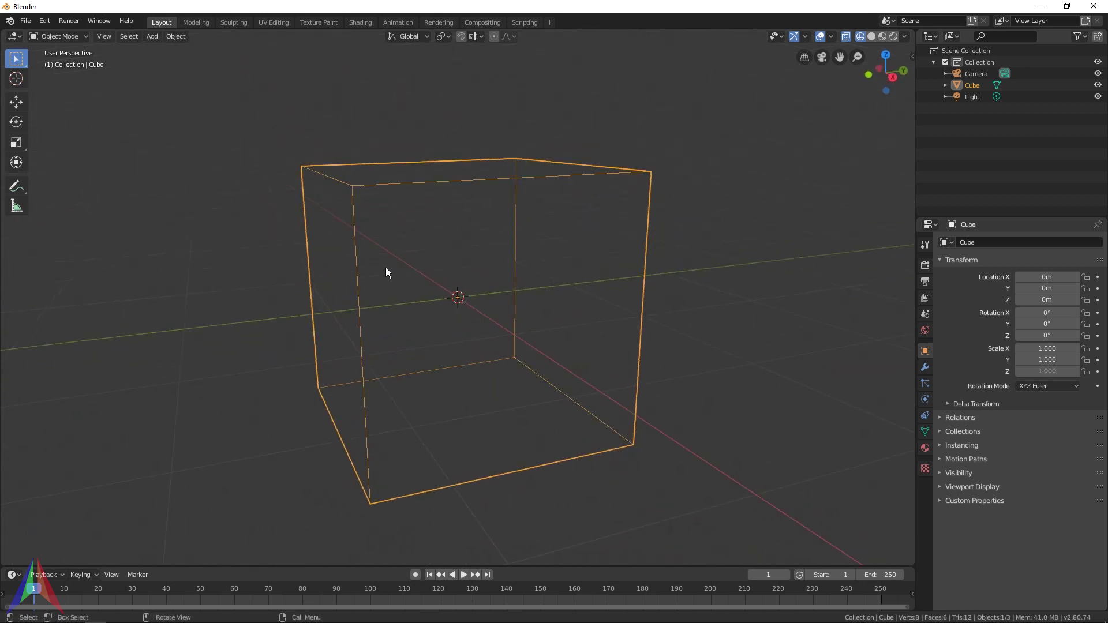
middle_click_drag(562, 260, 581, 275)
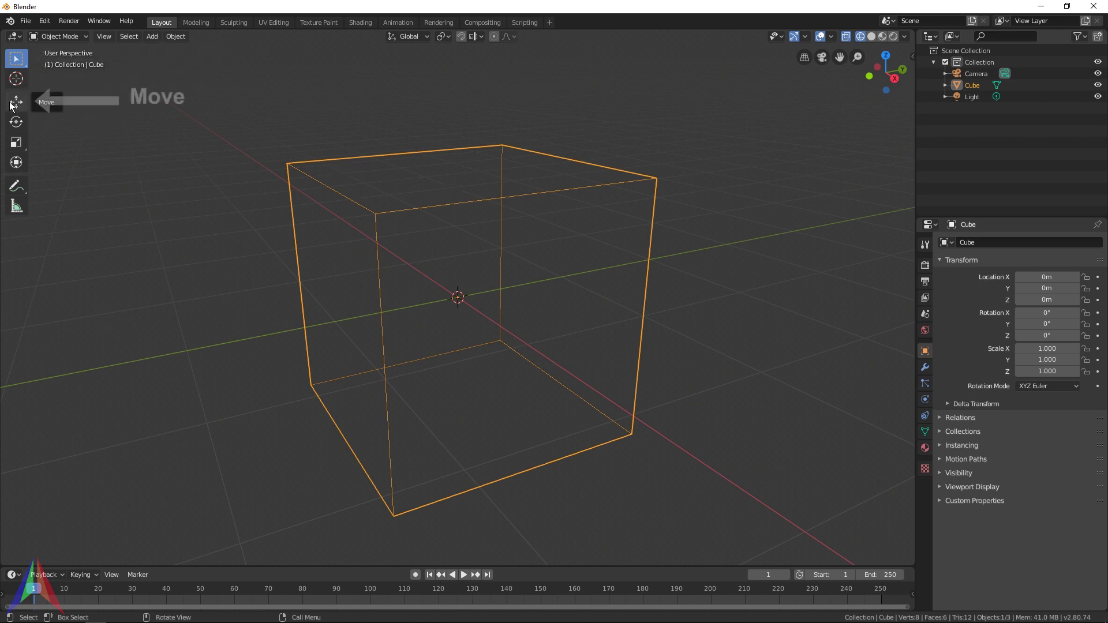
Step: Try the Transform and Move tools on the cube, then return to box selection
left_click(16, 162)
middle_click_drag(480, 307, 531, 309)
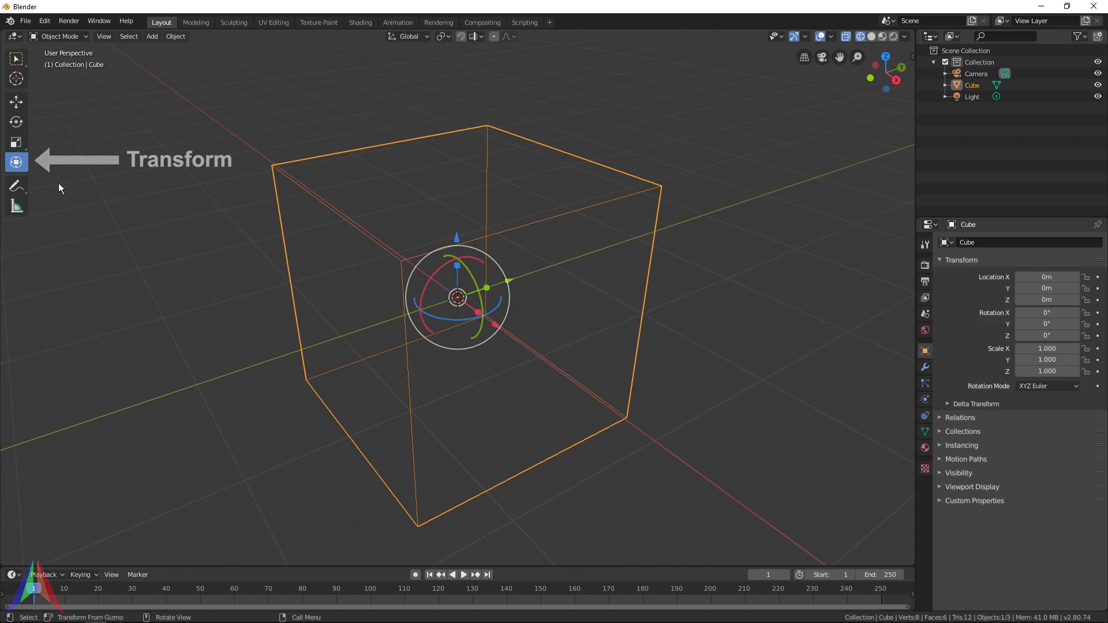
left_click(18, 105)
left_click(18, 165)
middle_click_drag(466, 285, 305, 238)
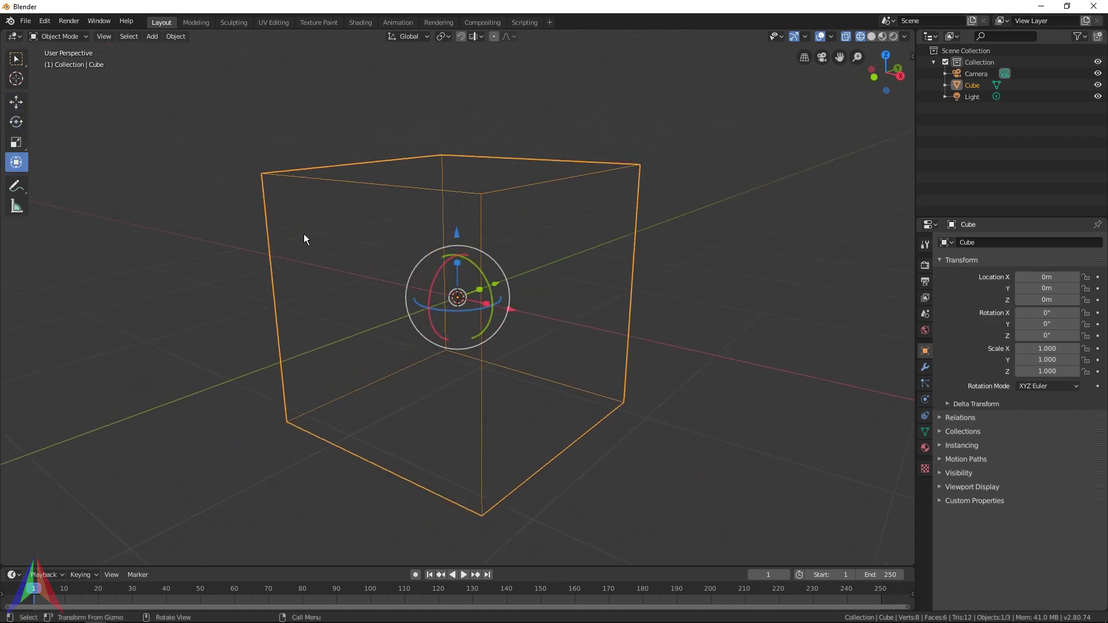
left_click(17, 65)
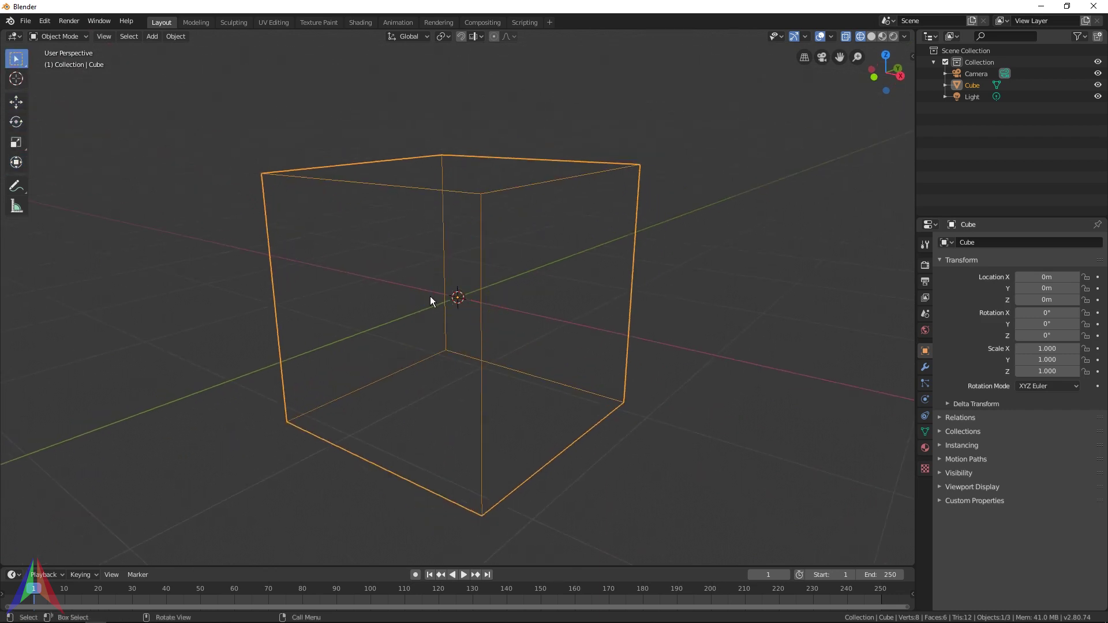
Step: Pick the Move tool and grab the cube, cancelling so it stays in place
left_click(16, 102)
key("g")
key("Escape")
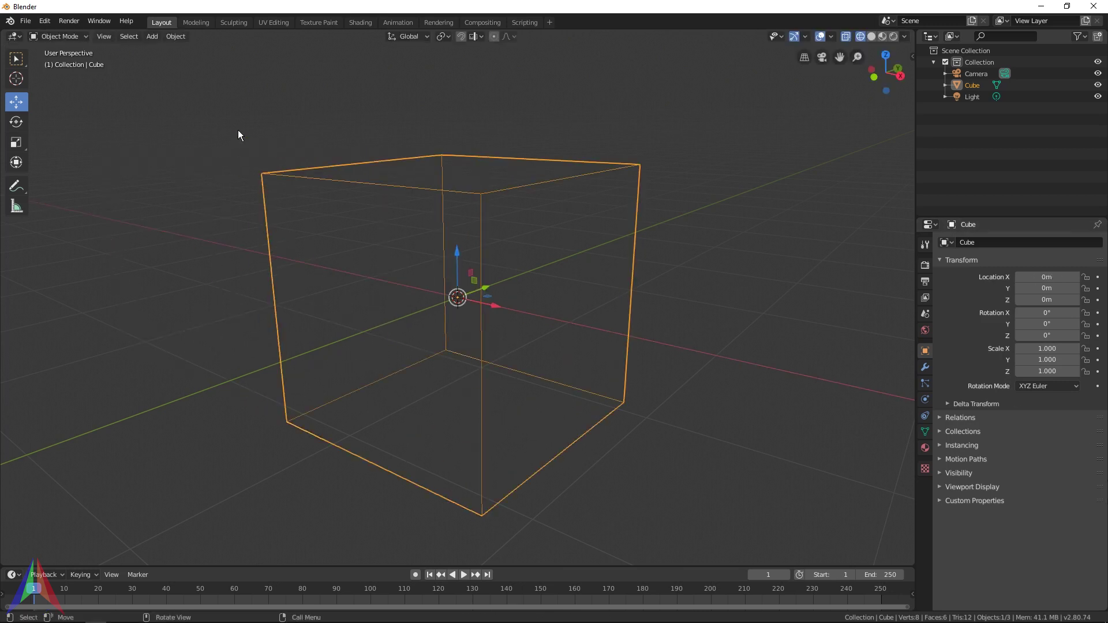
left_click(25, 21)
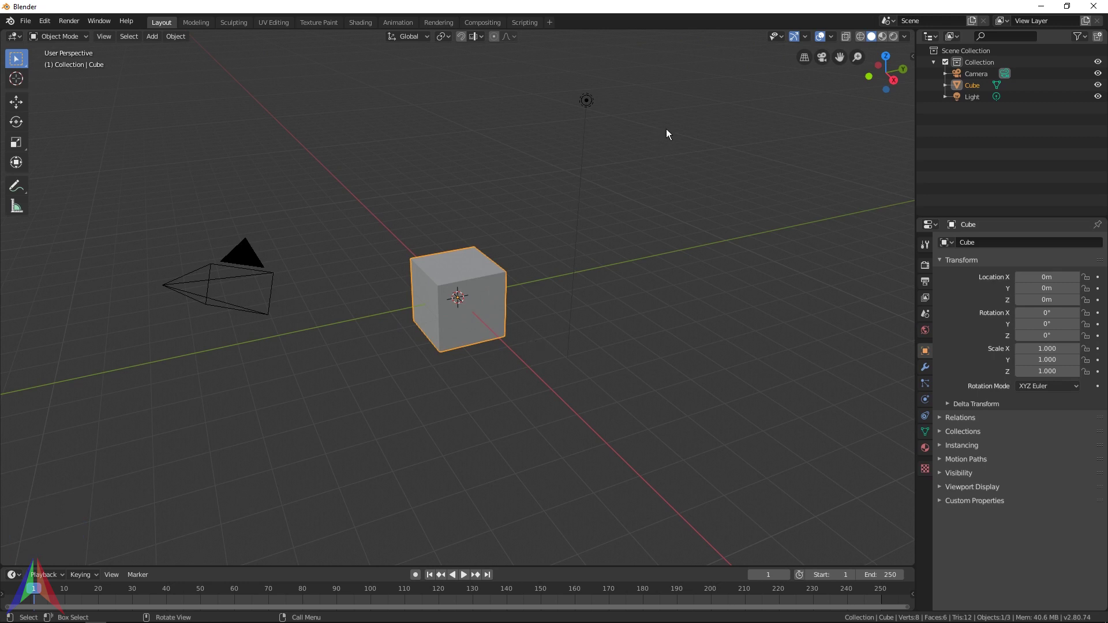
Step: Select the camera, then the light, then the cube, one after another
left_click(245, 258)
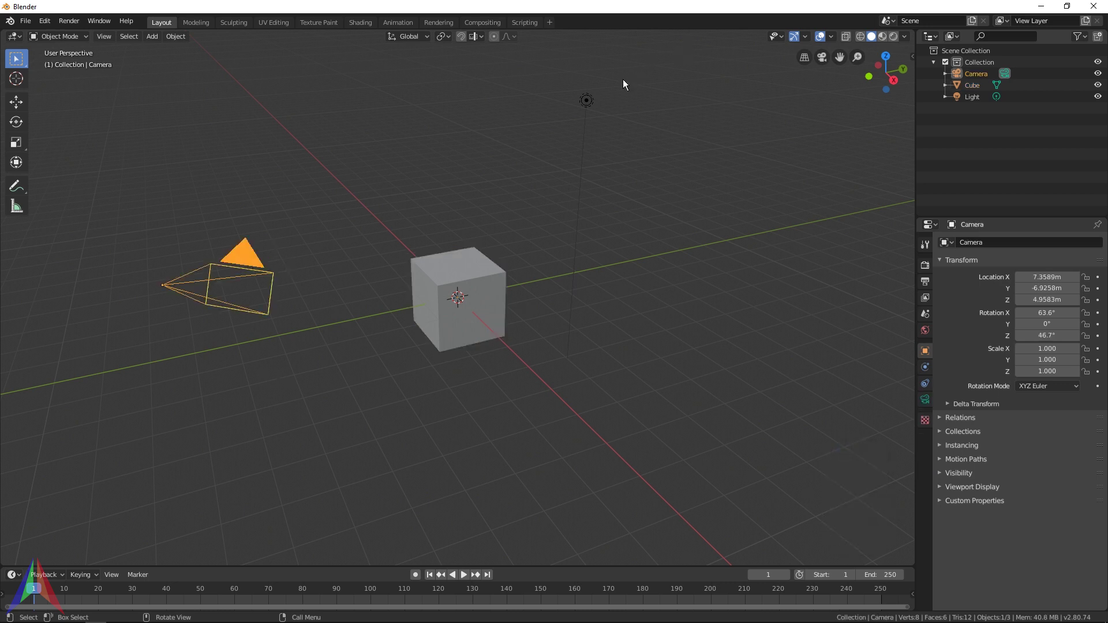
left_click(587, 100)
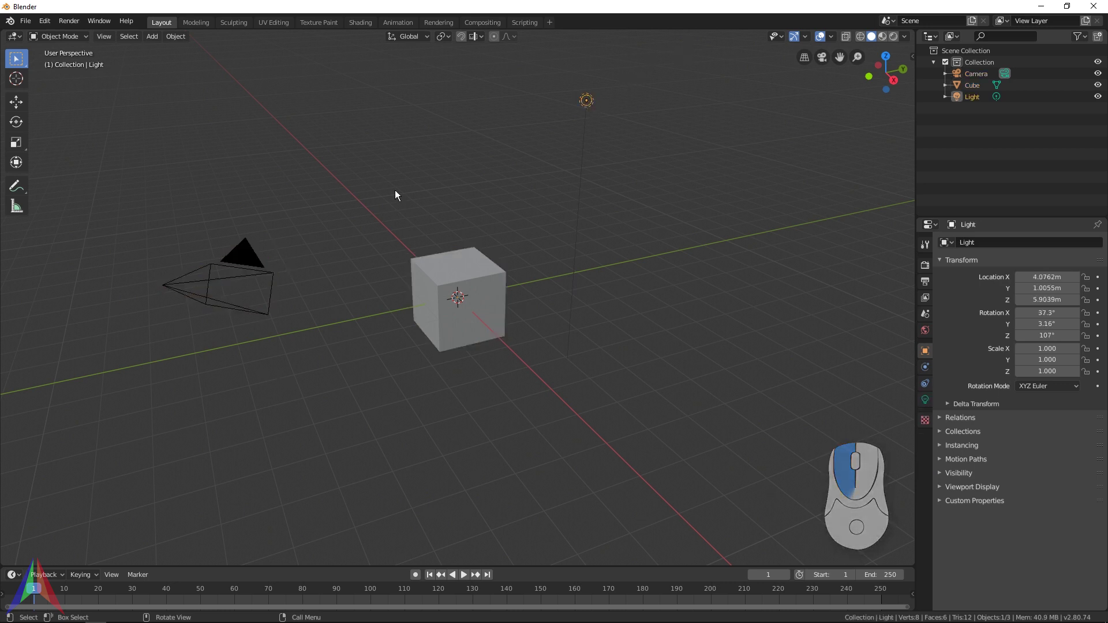
left_click(415, 268)
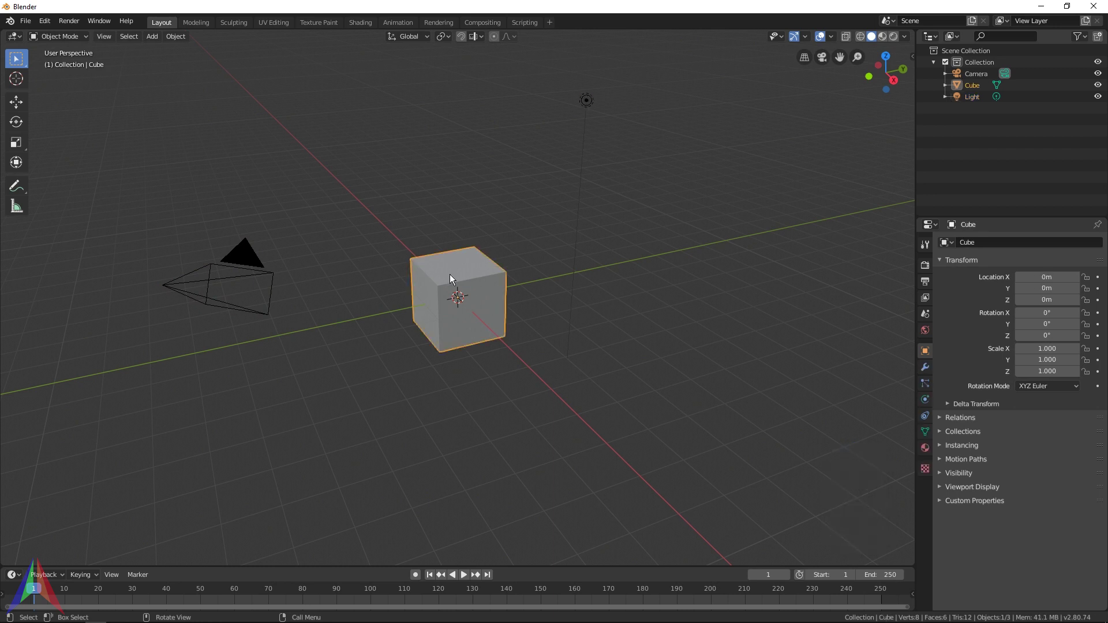
scroll(427, 275, "up", 2)
scroll(460, 271, "down", 3)
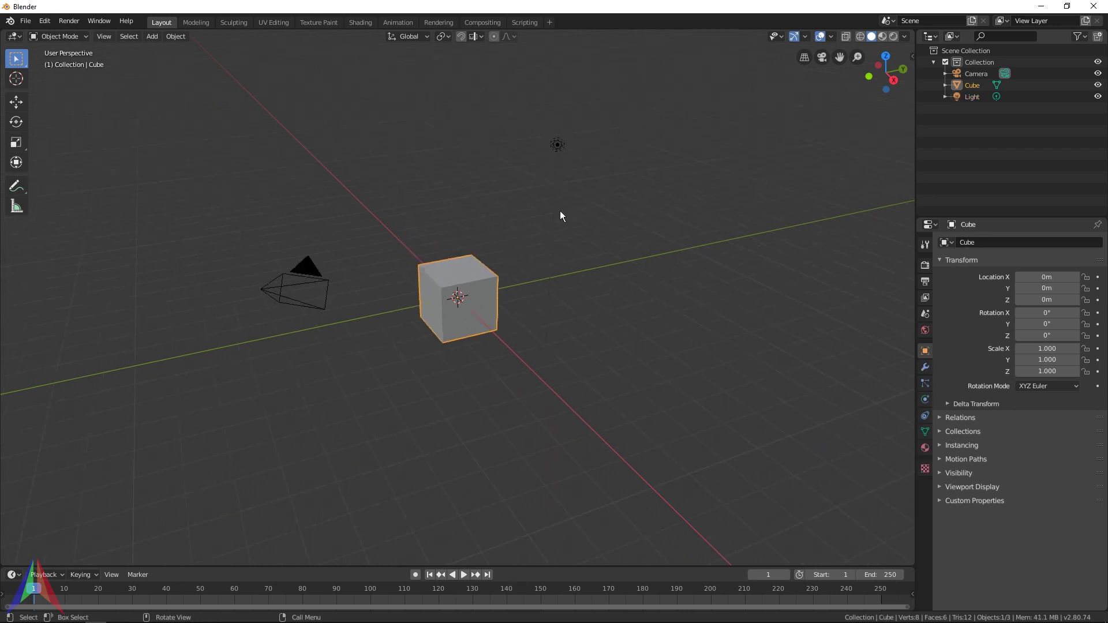
left_click(16, 163)
middle_click_drag(503, 166, 662, 137)
left_click_drag(655, 137, 619, 132)
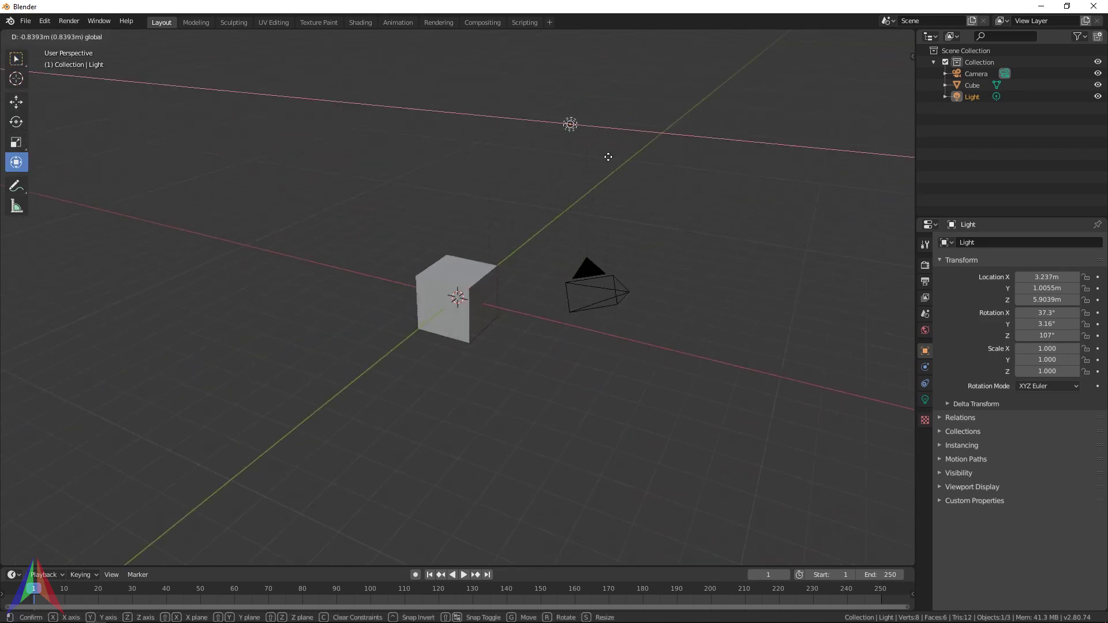
left_click_drag(682, 199, 611, 212)
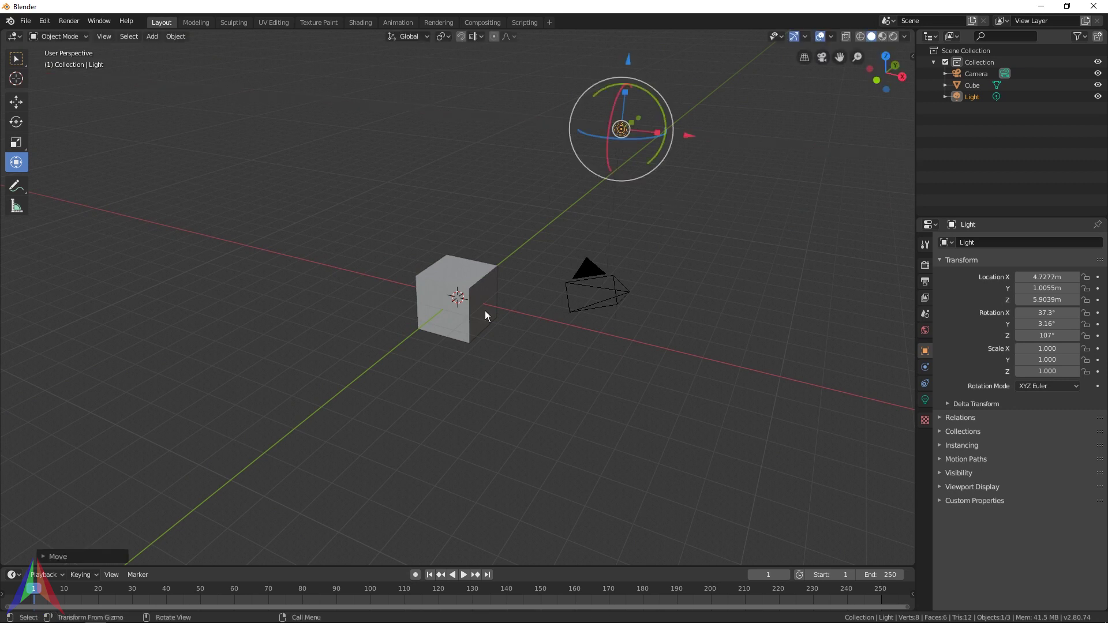
middle_click_drag(484, 311, 419, 290)
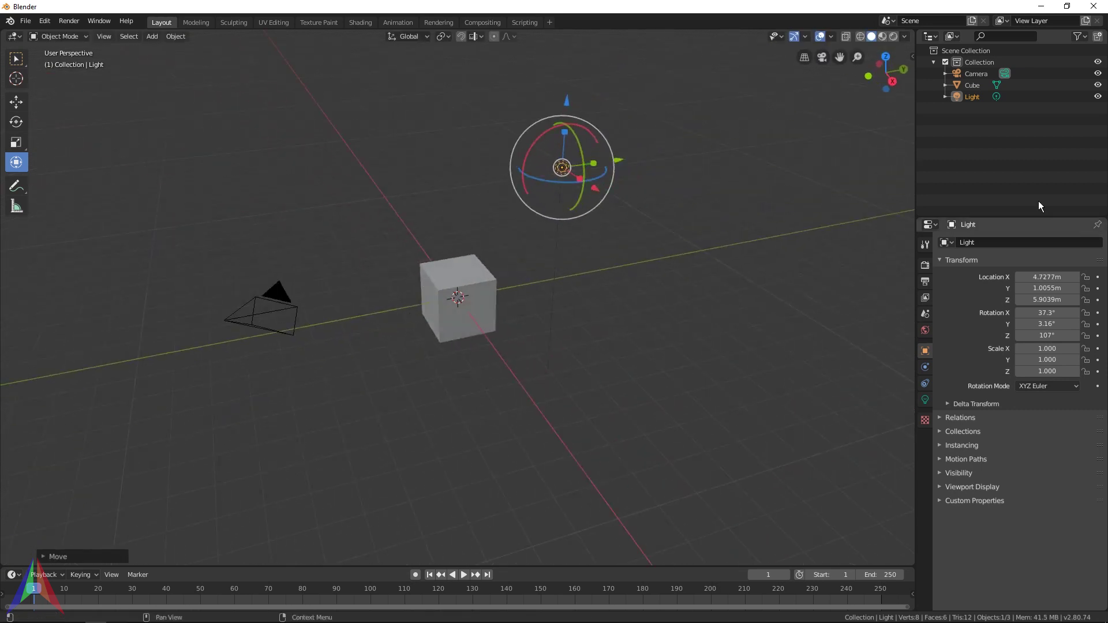
left_click(892, 37)
mouse_move(488, 216)
middle_mouse_down()
mouse_move(526, 261)
mouse_move(667, 151)
middle_mouse_up()
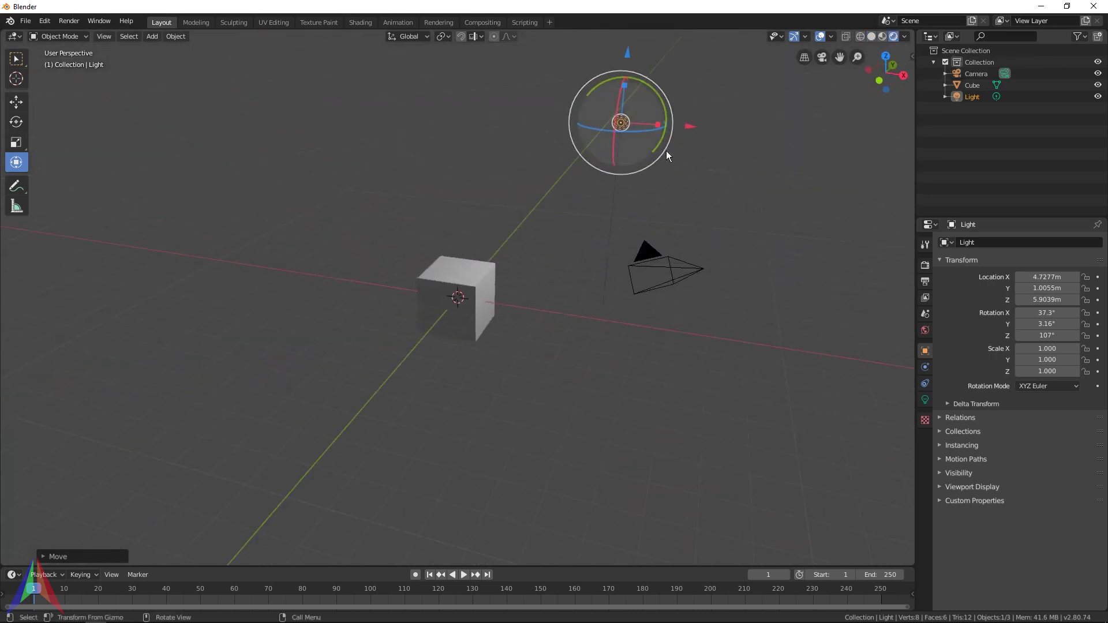
left_click_drag(690, 126, 456, 131)
key("Escape")
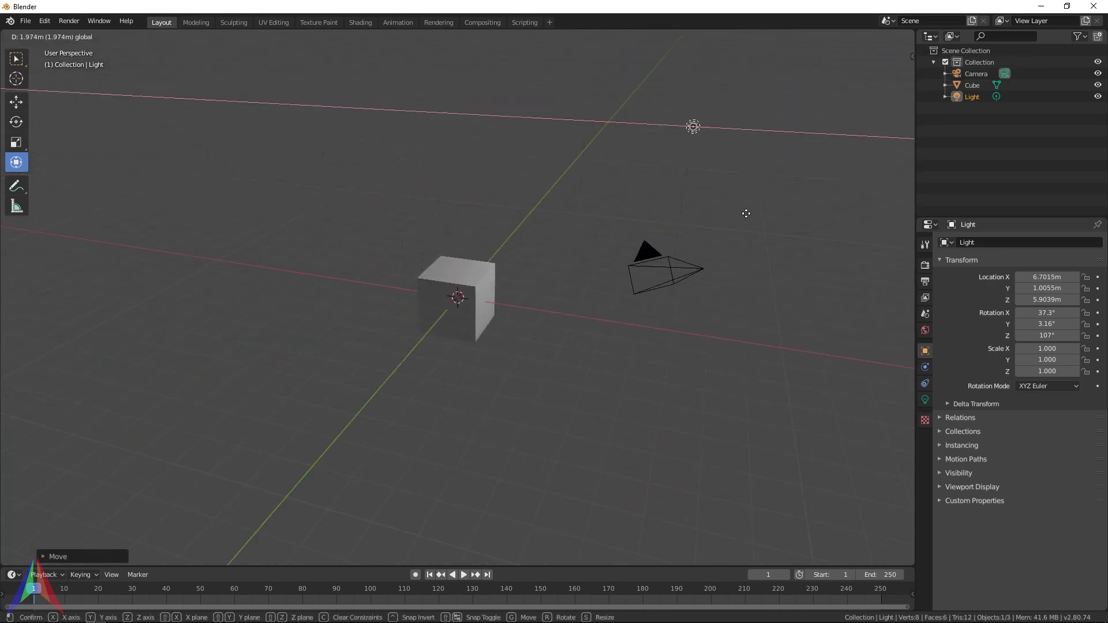
mouse_move(379, 133)
middle_mouse_down()
mouse_move(619, 253)
mouse_move(422, 317)
middle_mouse_up()
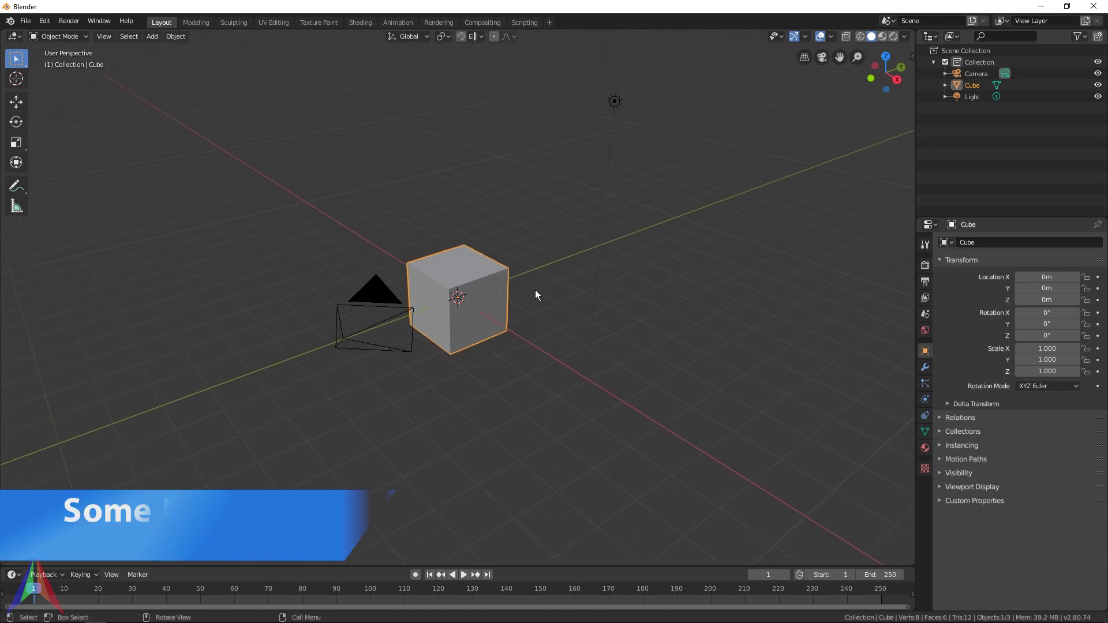
scroll(535, 289, "up", 5)
middle_click_drag(474, 278, 415, 324)
key("shift+d")
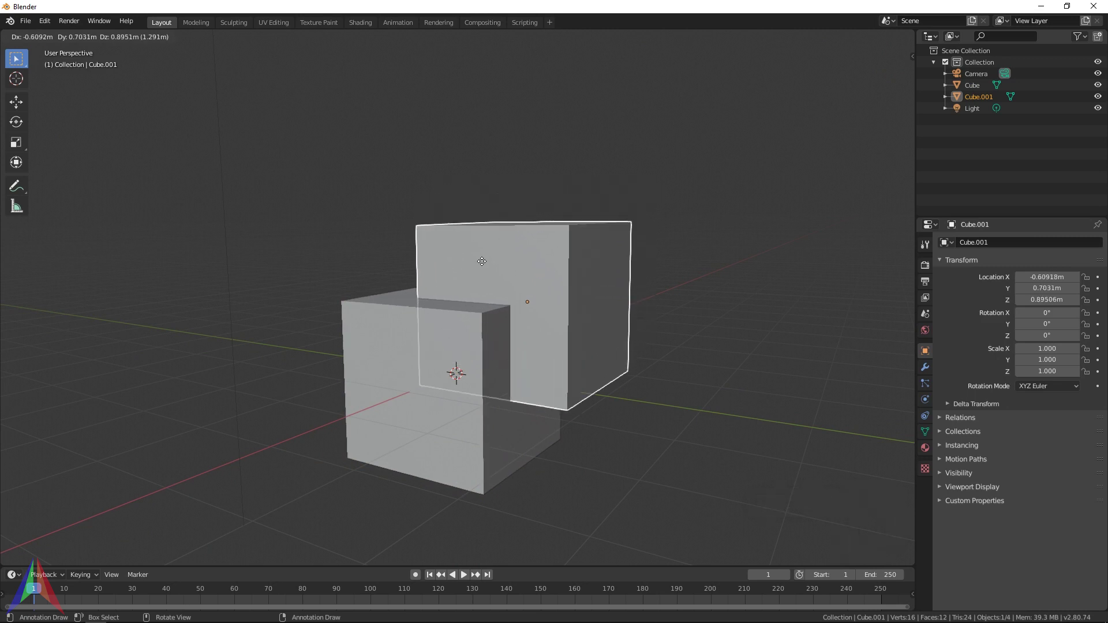
key("Escape")
key("Delete")
left_click(528, 338)
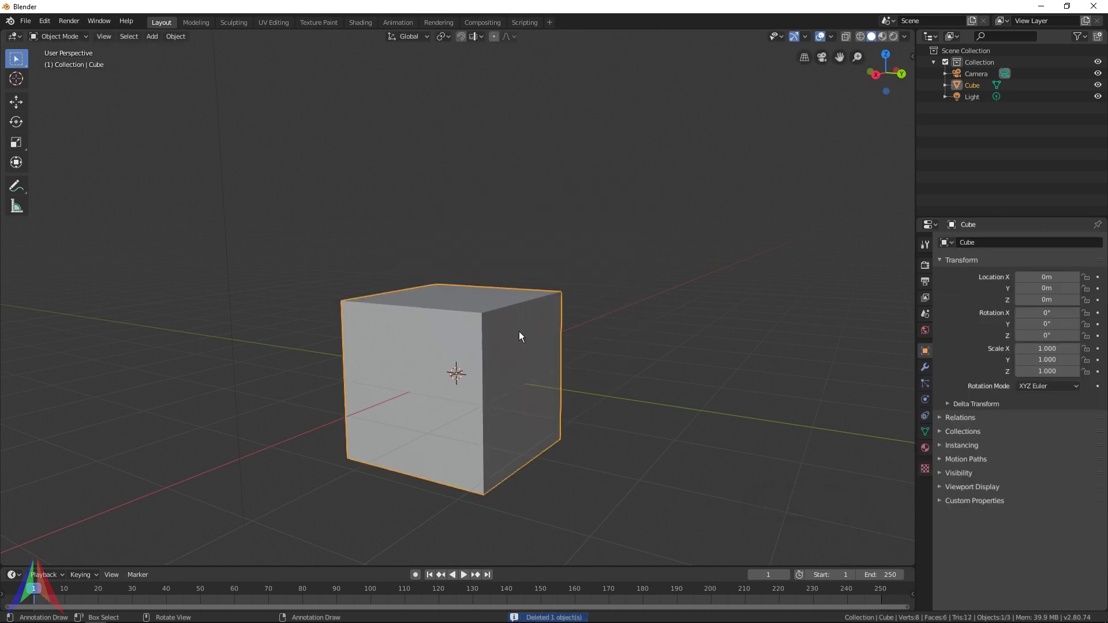
key("shift+d")
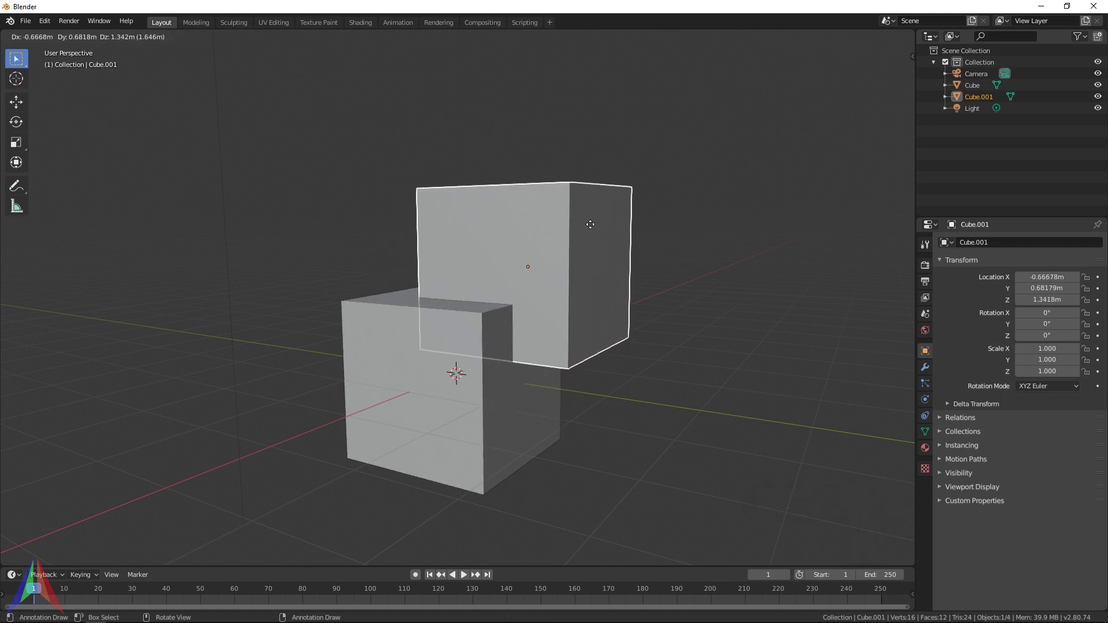
right_click(590, 224)
middle_click_drag(453, 264, 628, 277)
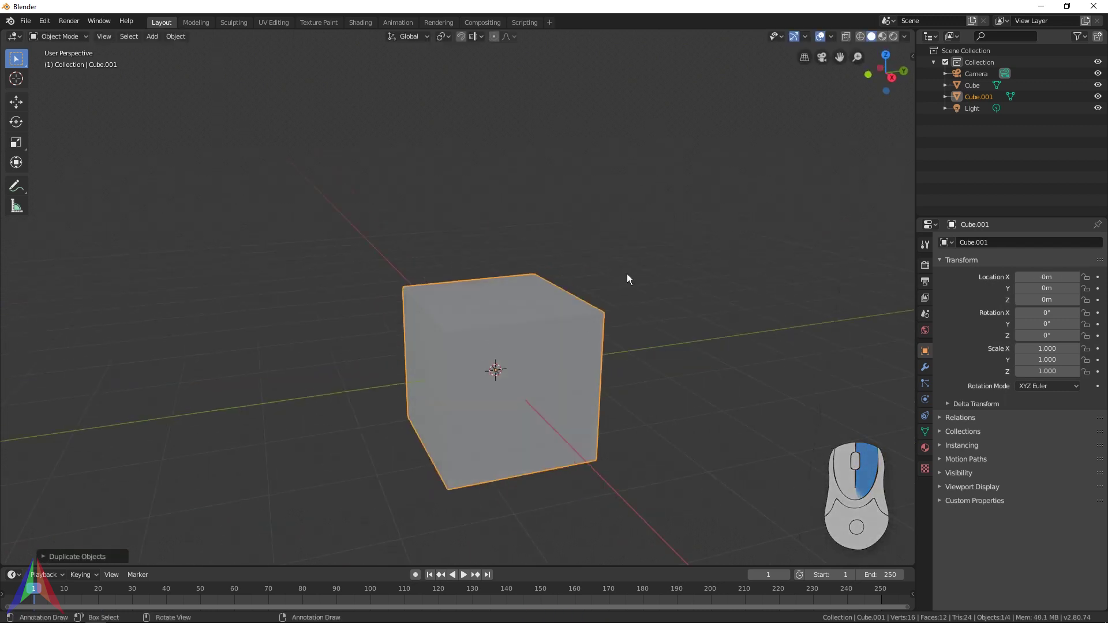
middle_click_drag(559, 399, 658, 387)
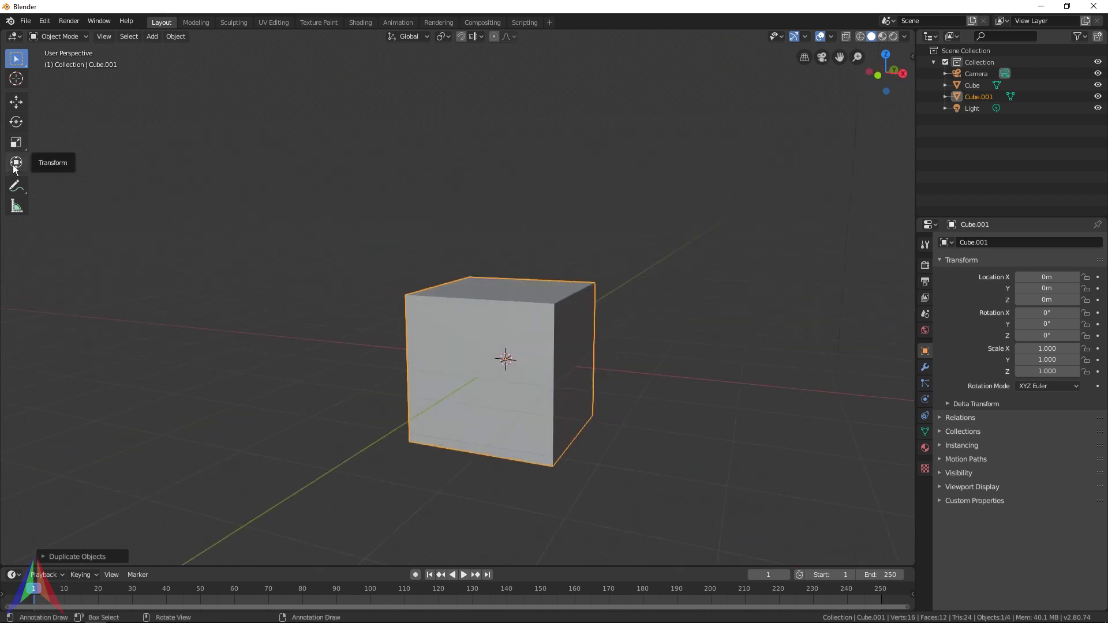
left_click(16, 103)
mouse_move(552, 368)
left_mouse_down()
mouse_move(459, 368)
mouse_move(545, 349)
left_mouse_up()
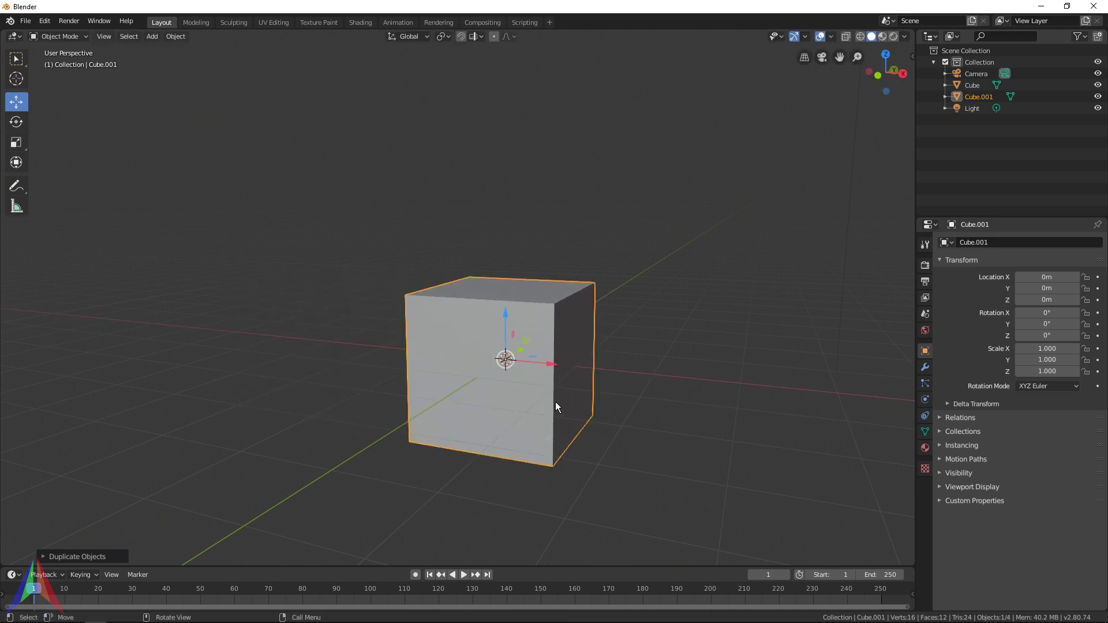
key("Delete")
left_click(428, 341)
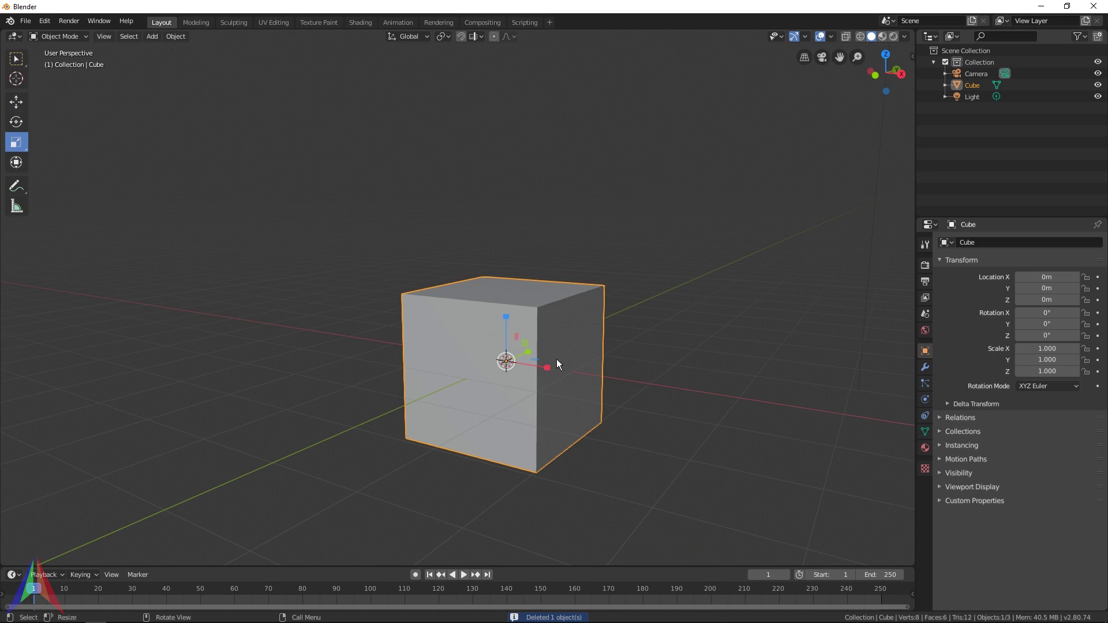
Step: Scale the cube to X 0.6 and Y 0.793 to form the torso
left_click_drag(543, 370, 520, 369)
middle_click_drag(519, 370, 530, 375)
left_click_drag(530, 376, 492, 98)
Step: Duplicate the torso straight down and narrow the copy into a leg block
key("shift+d")
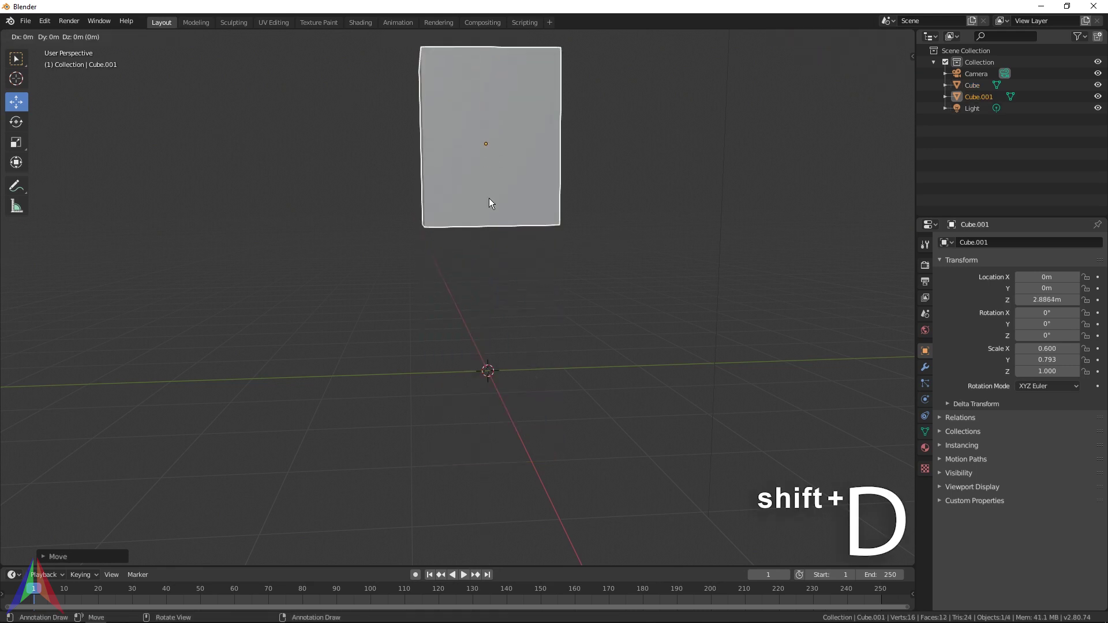
key("z")
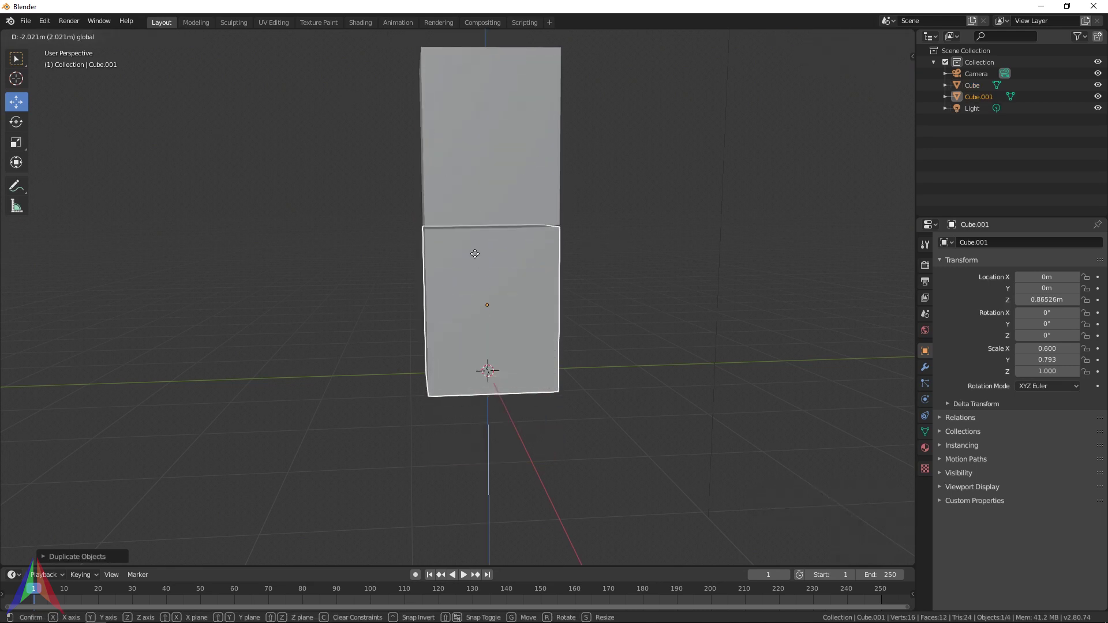
left_click(473, 250)
left_click_drag(528, 303, 505, 303)
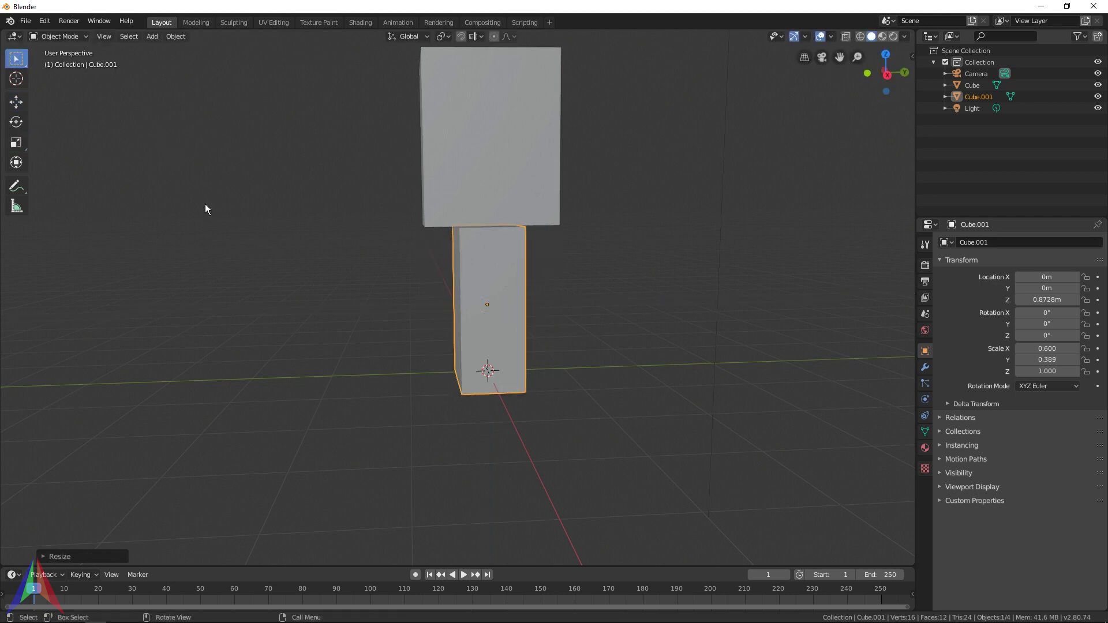
left_click_drag(517, 301, 502, 305)
Step: Duplicate the leg along Y as a second leg, then duplicate the torso in place
key("shift+d")
key("y")
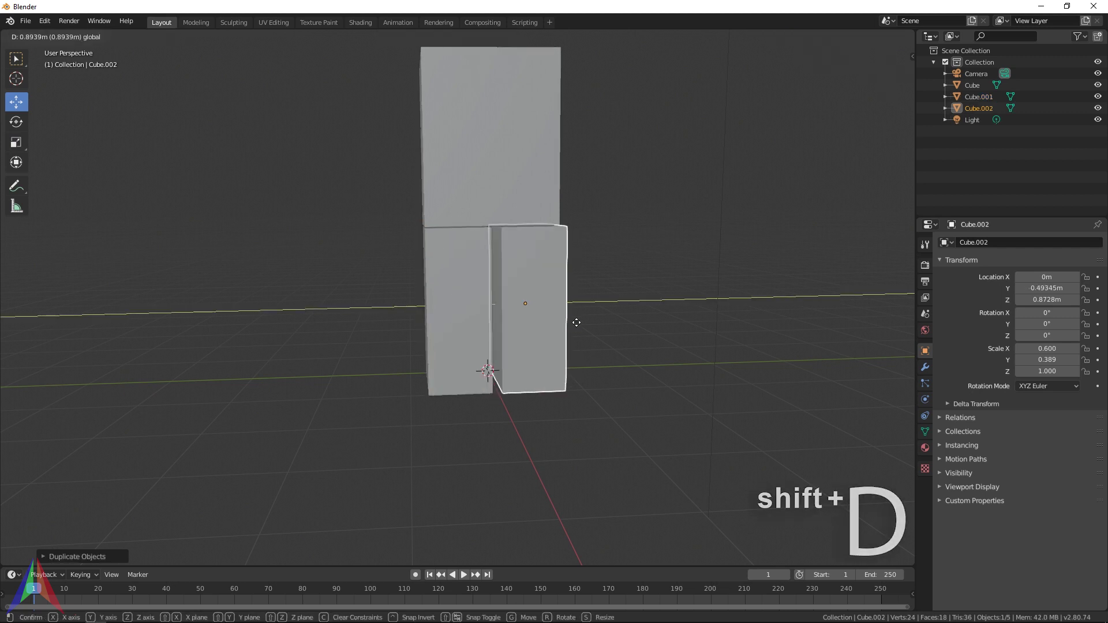
left_click(570, 325)
middle_click_drag(570, 325, 608, 396)
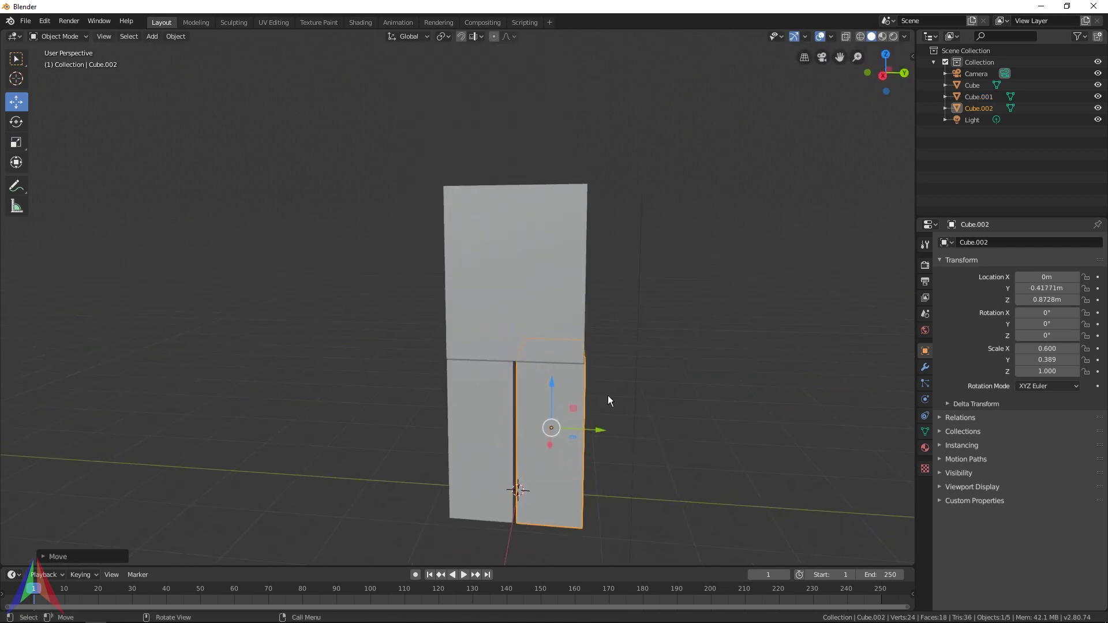
left_click(534, 272)
key("shift+d")
right_click(539, 279)
Step: Scale the torso copy into a head block (height 0.616, thinner in Y) and raise it above the torso
middle_click_drag(539, 279, 653, 300)
left_click(24, 155)
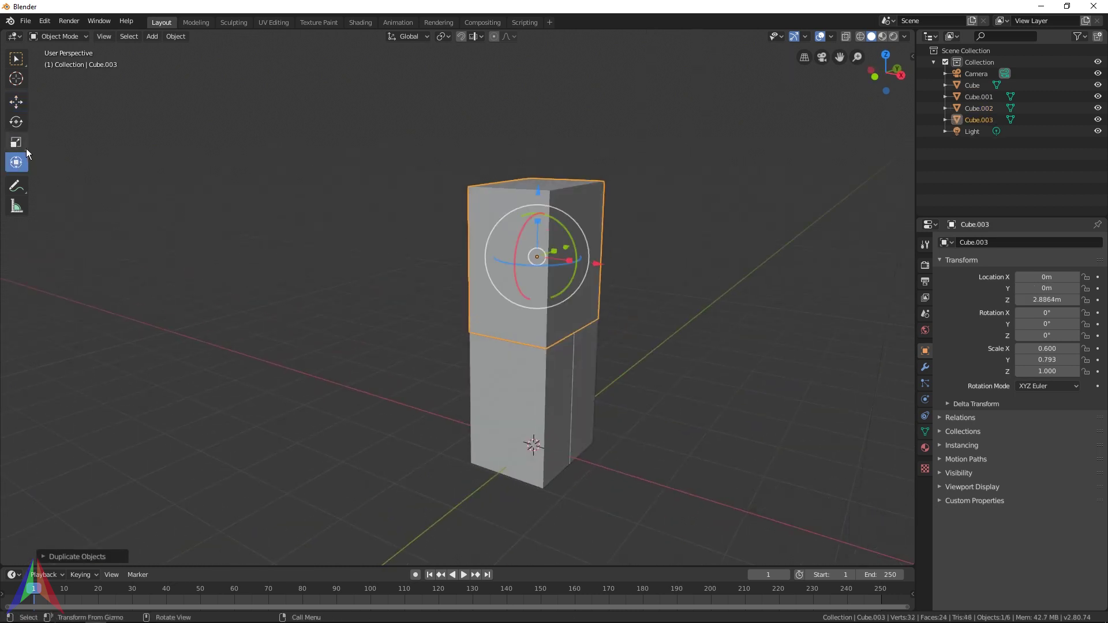
left_click_drag(579, 261, 587, 264)
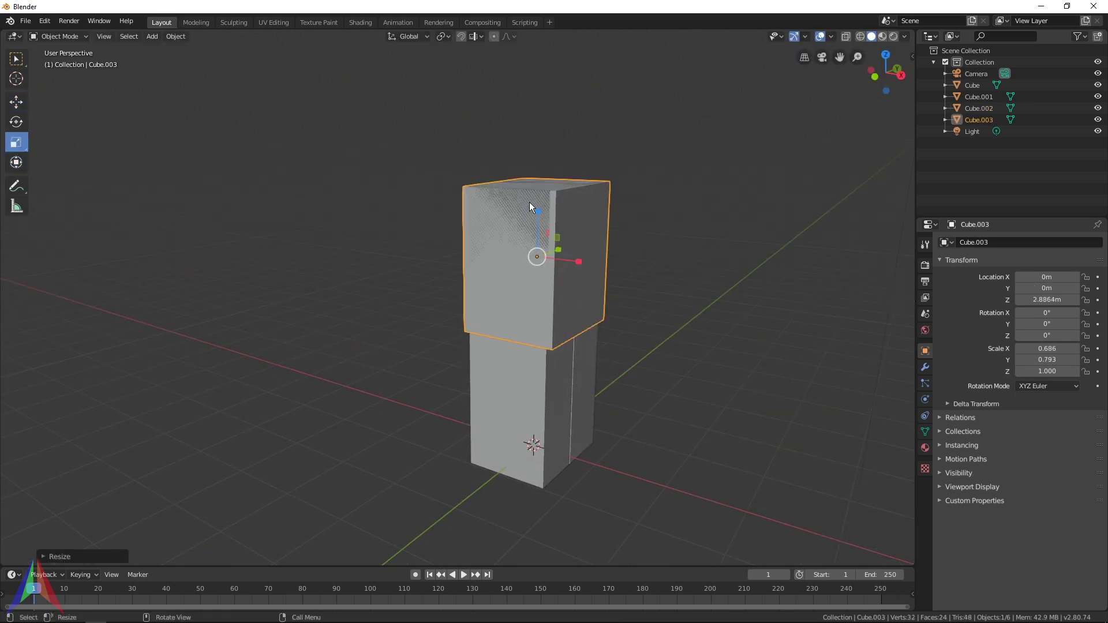
mouse_move(538, 211)
left_mouse_down()
mouse_move(540, 236)
mouse_move(540, 226)
left_mouse_up()
middle_click_drag(540, 226, 600, 278)
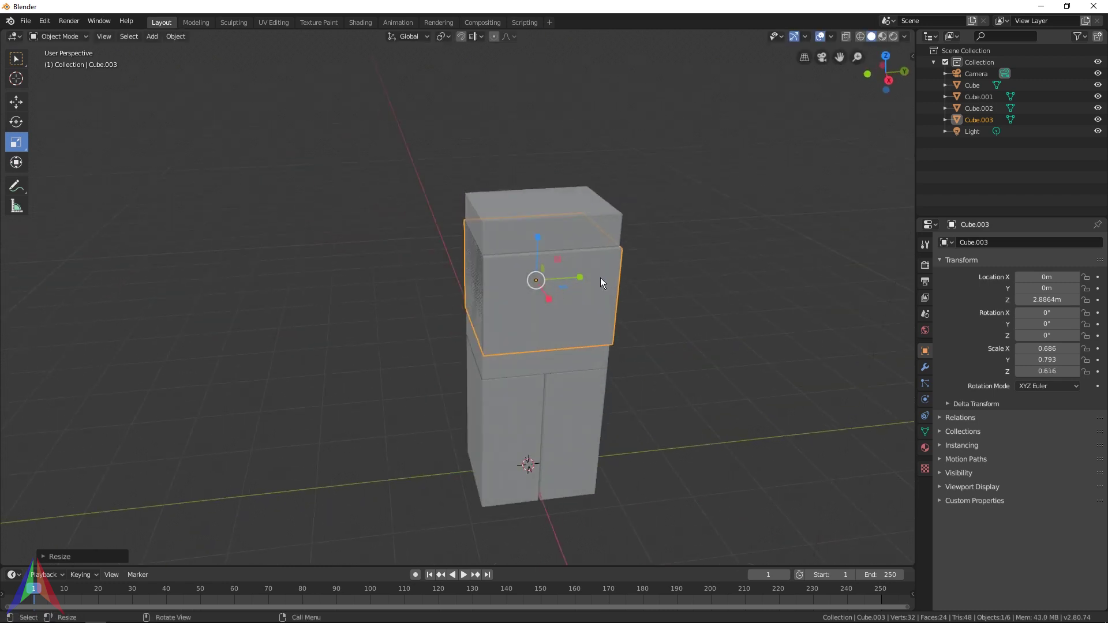
left_click_drag(600, 278, 574, 286)
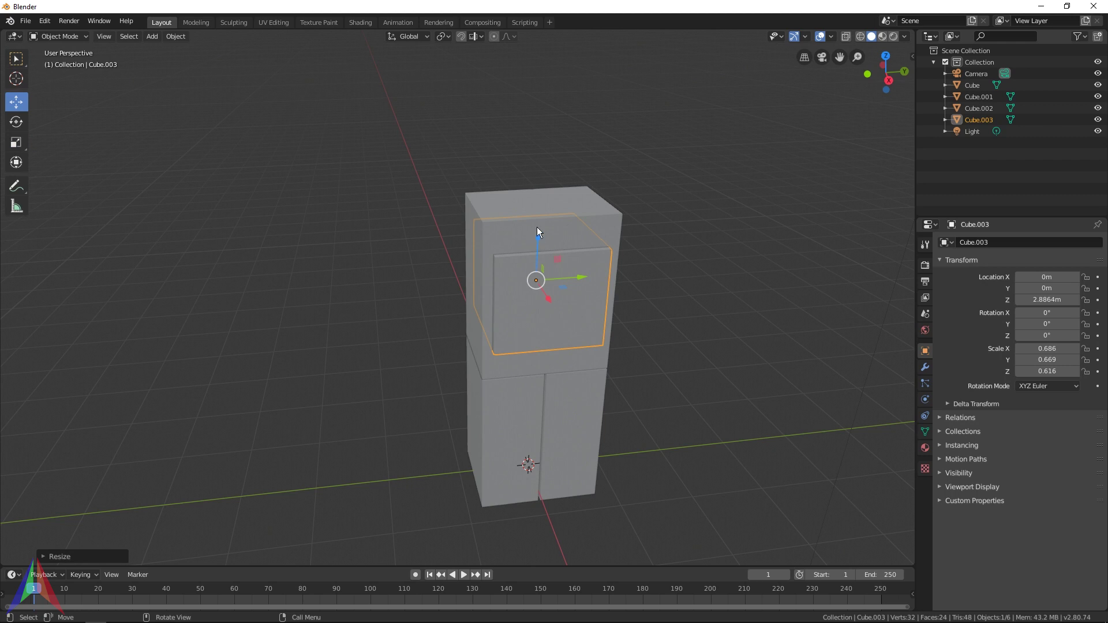
left_click_drag(537, 230, 538, 100)
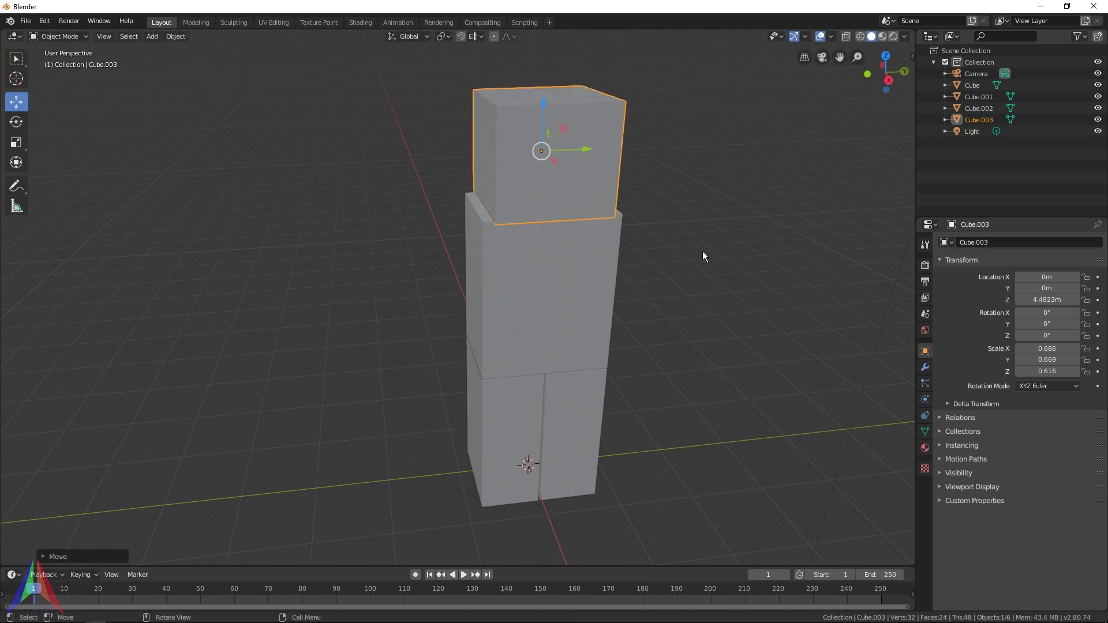
Step: Duplicate a leg block twice, placing the copies on either side of the torso as arms
middle_click_drag(702, 251, 584, 375)
left_click(556, 431)
key("shift+d")
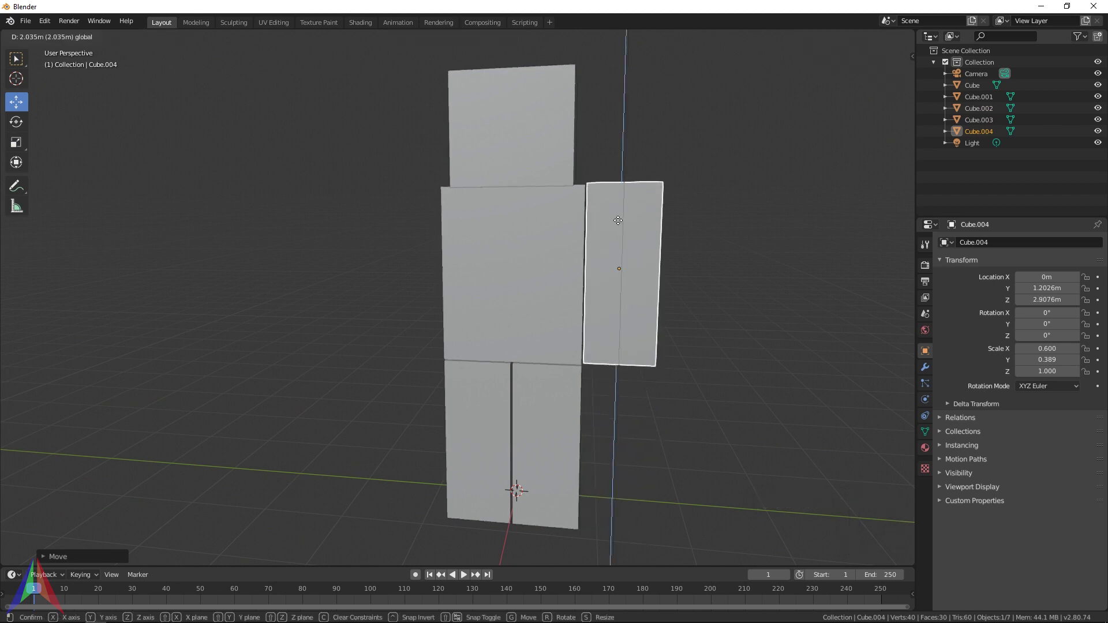
left_click(617, 220)
key("shift+d")
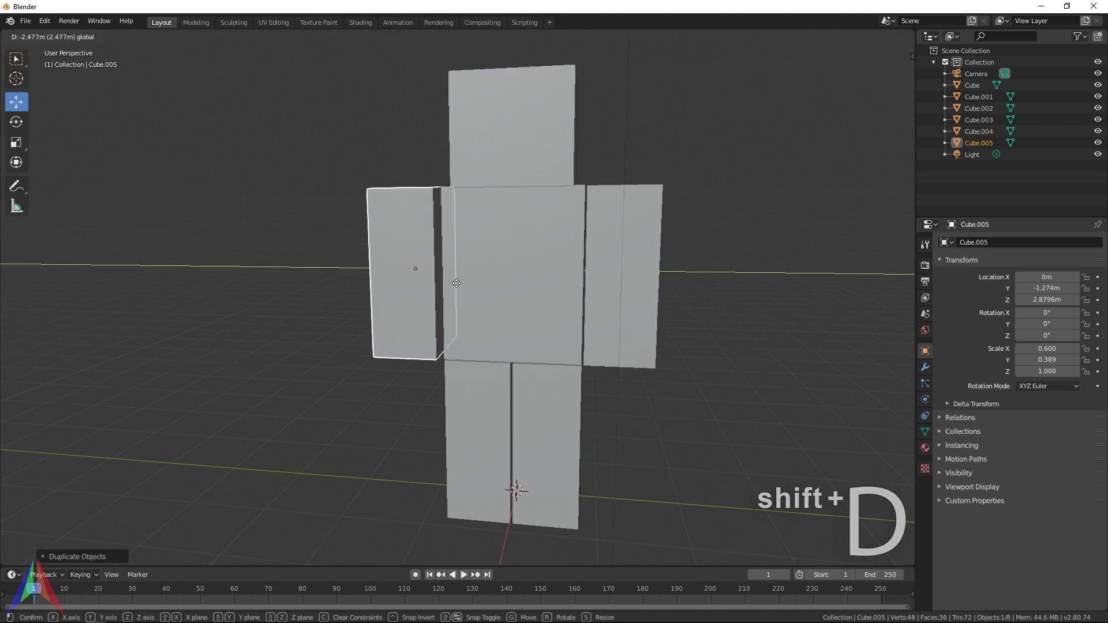
left_click(452, 280)
middle_click_drag(549, 315, 664, 305)
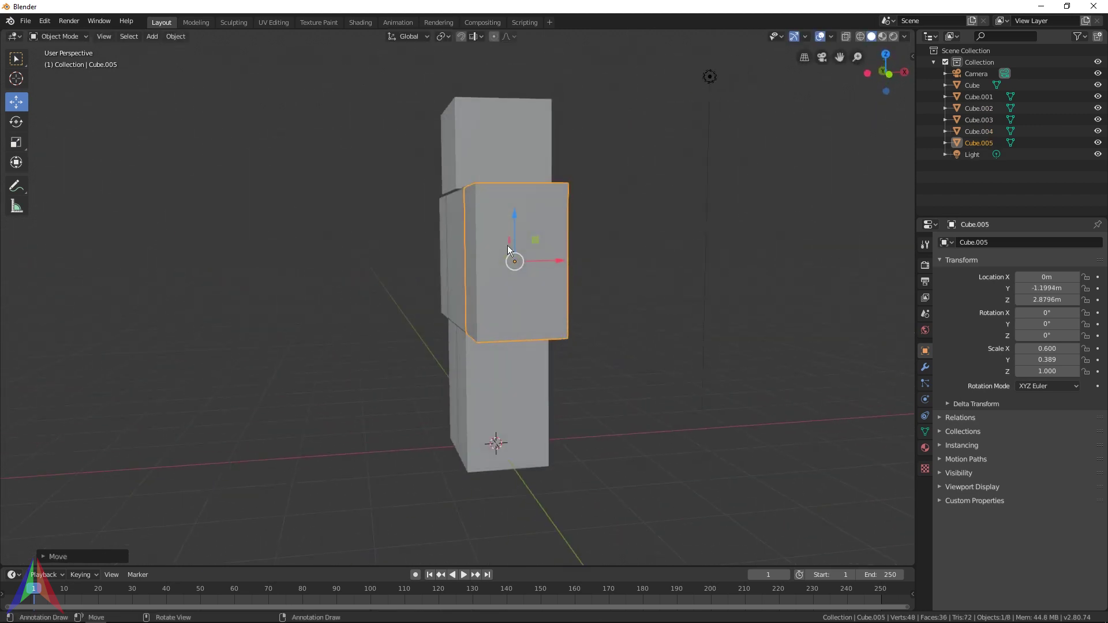
Step: Tilt the first arm to -32.9° around the Y axis
mouse_move(542, 283)
middle_mouse_down()
mouse_move(533, 293)
mouse_move(529, 272)
middle_mouse_up()
left_click_drag(525, 268, 508, 260)
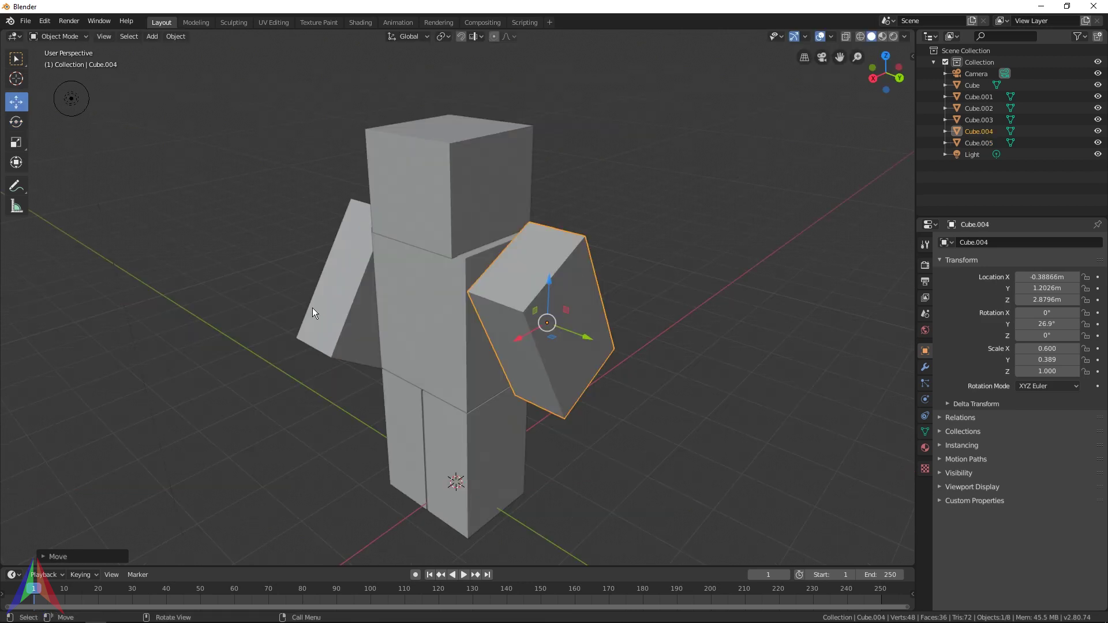
middle_click_drag(312, 312, 257, 230)
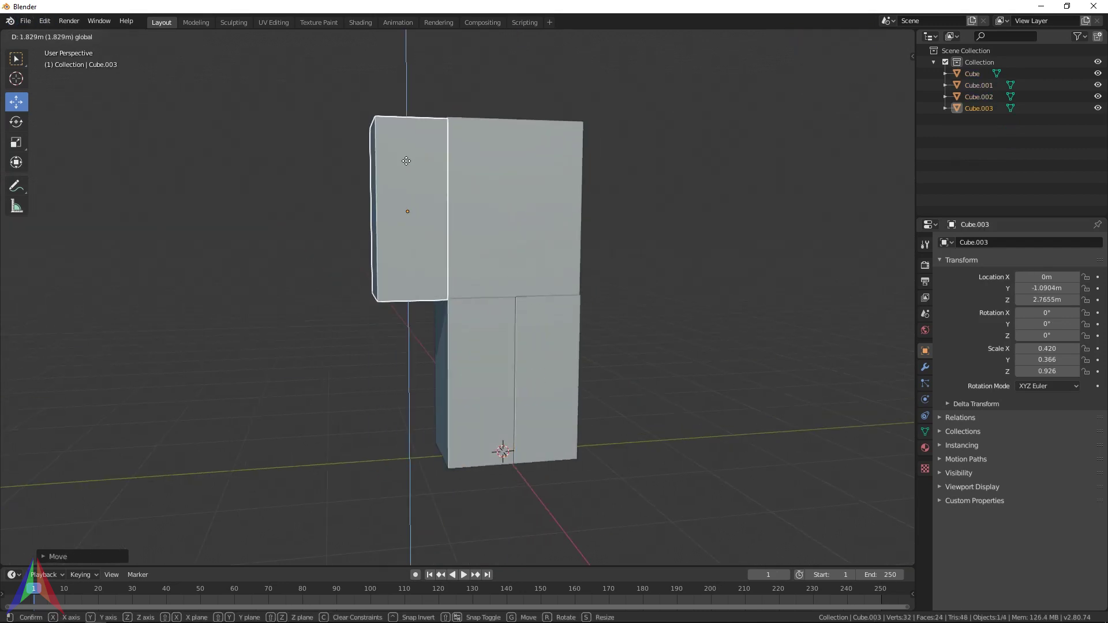
left_click(501, 238)
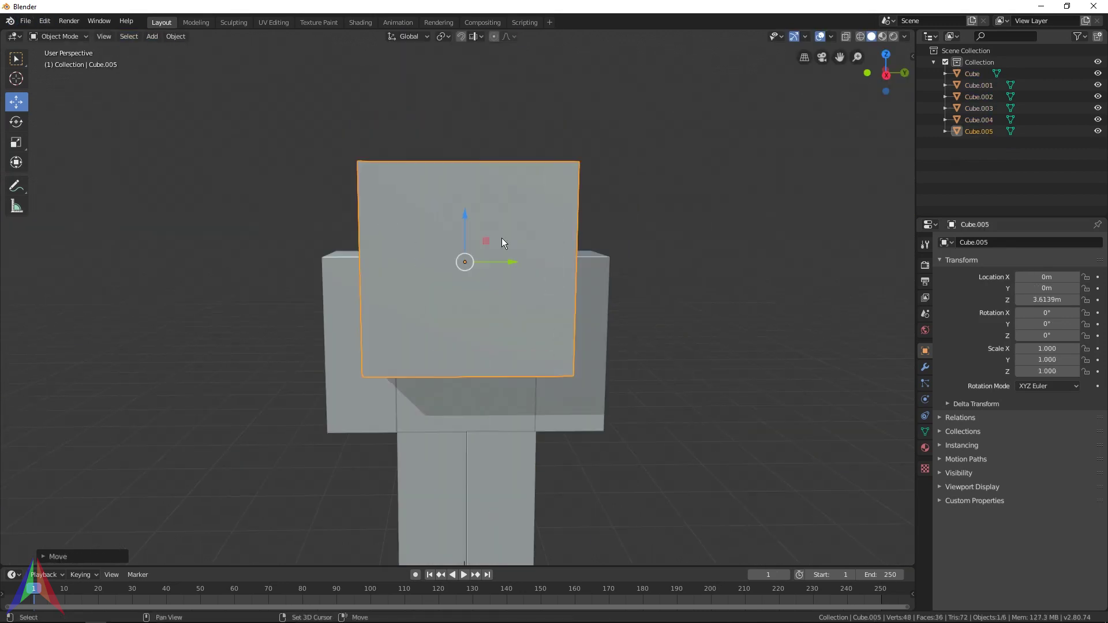